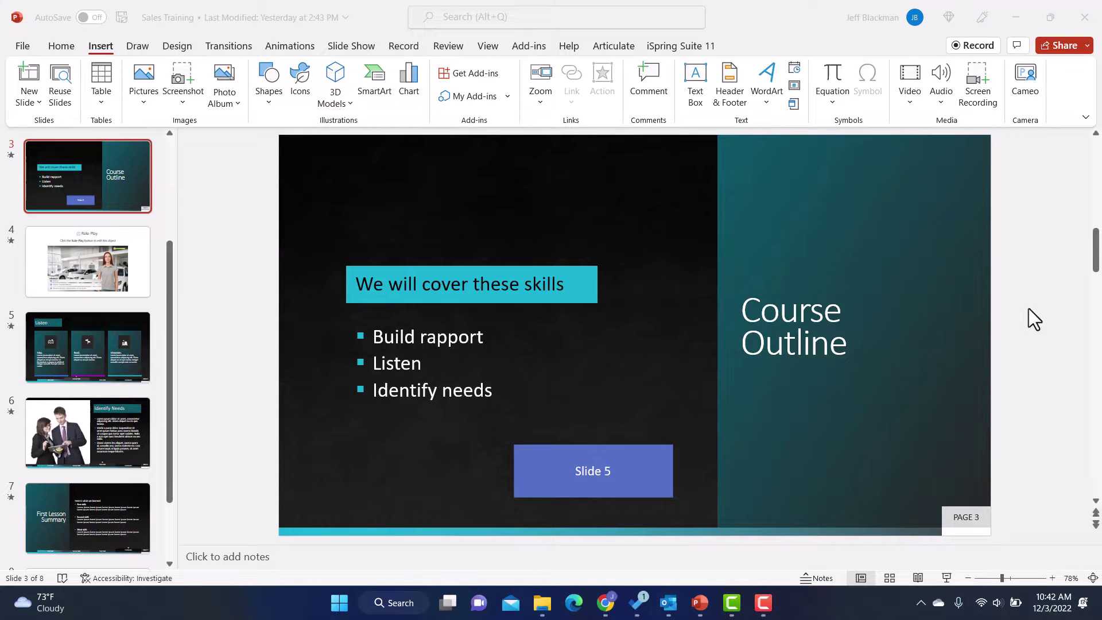
Select the 'Slide 5' rectangle button beneath the skills list on the Course Outline slide
left_click(631, 461)
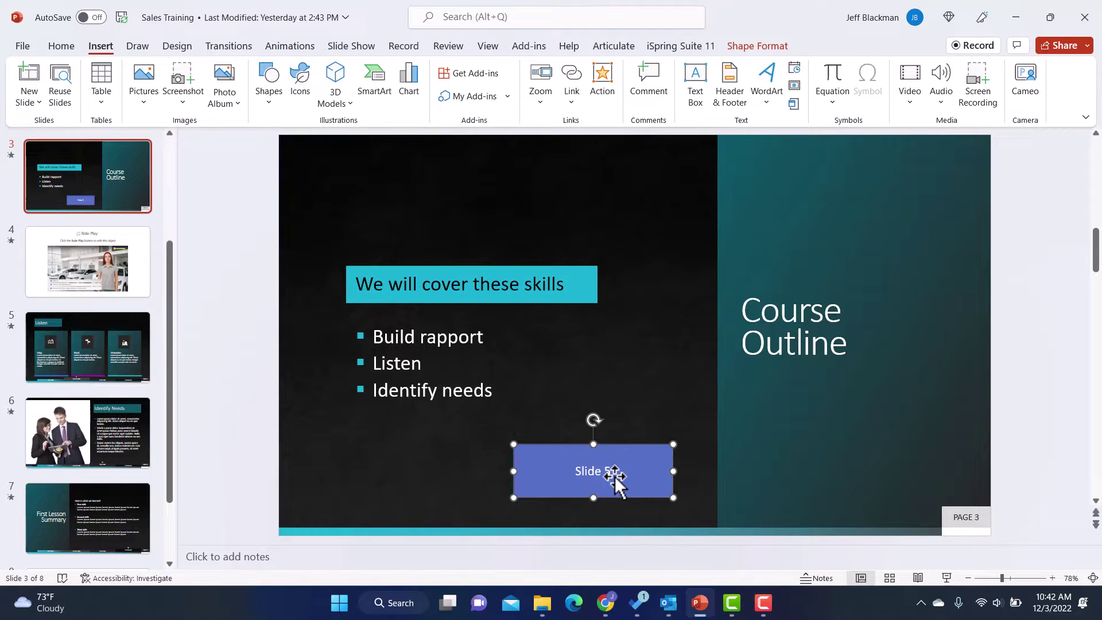
Switch PowerPoint's ribbon to the iSpring Suite 11 add-in tab
left_click(681, 46)
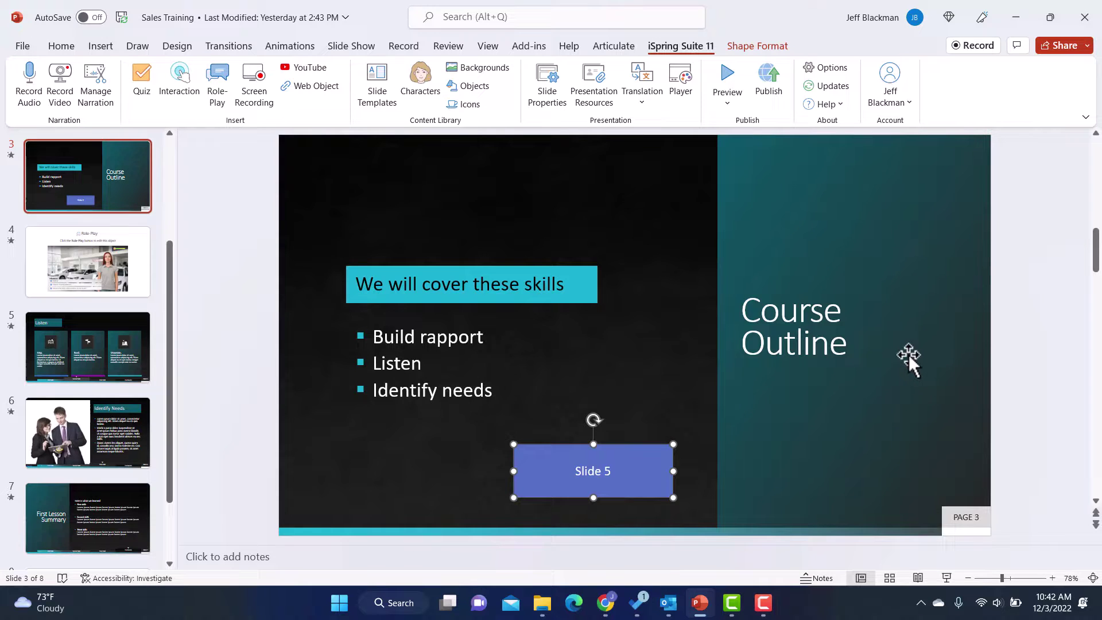
Expand the iSpring Suite 11 folder in the Start menu's All apps list to reveal iSpring Cam Pro 11
key("super")
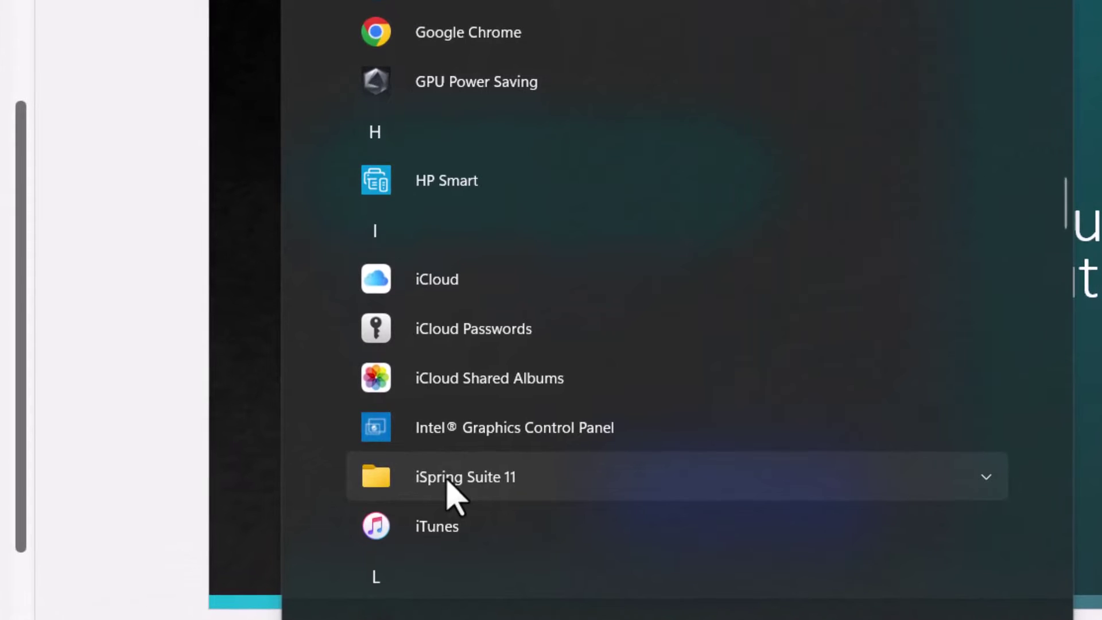
left_click(449, 483)
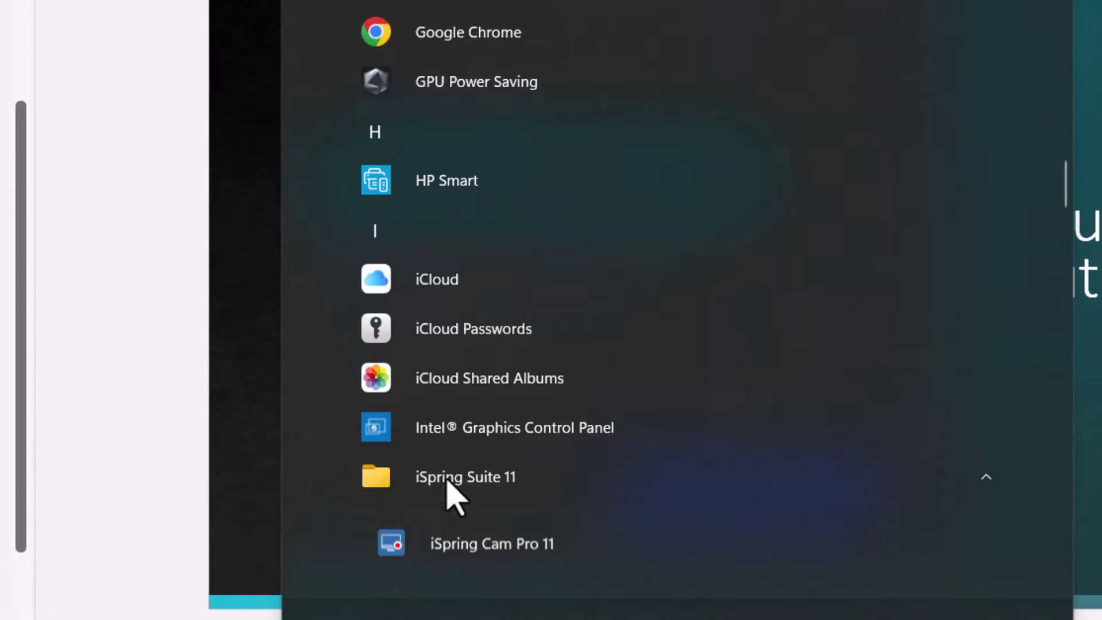
scroll(688, 355, "down", 1)
scroll(694, 350, "down", 5)
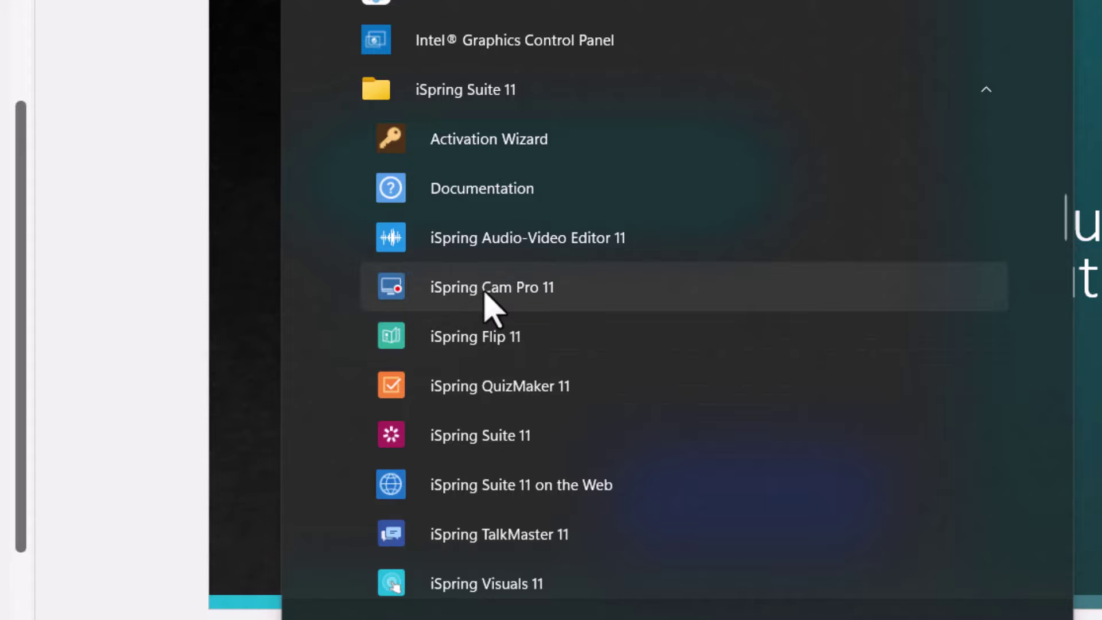
Launch iSpring Cam Pro 11 from the Start menu to reach its Recording Settings
left_click(485, 292)
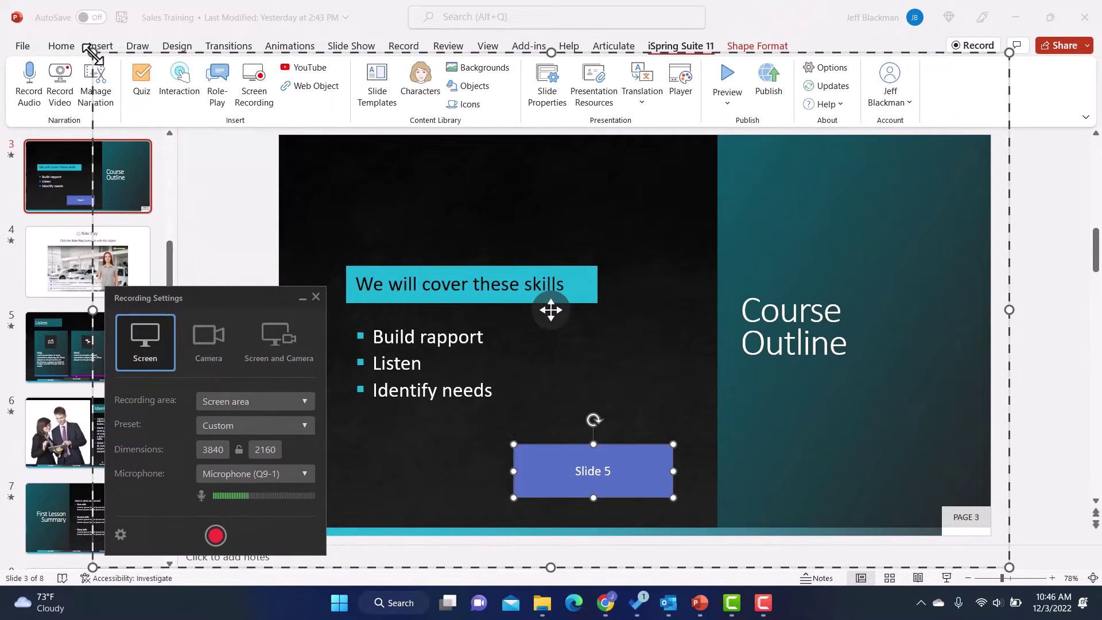
Set the recording area to Full screen (1920 × 1080) and toggle the microphone off and back on
left_click_drag(93, 54, 94, 26)
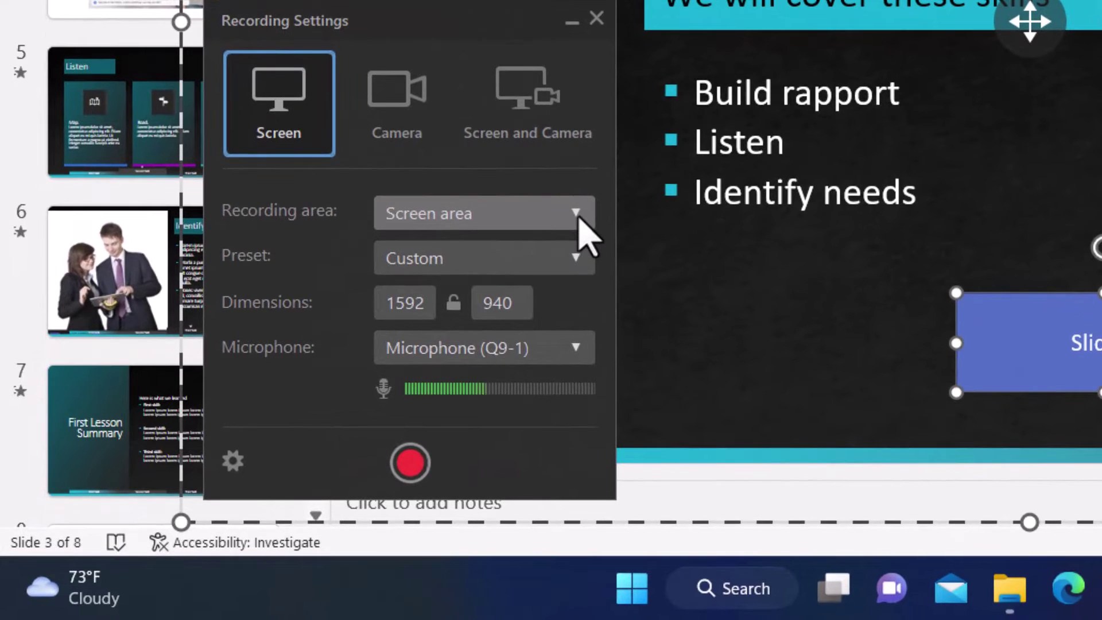
left_click(579, 221)
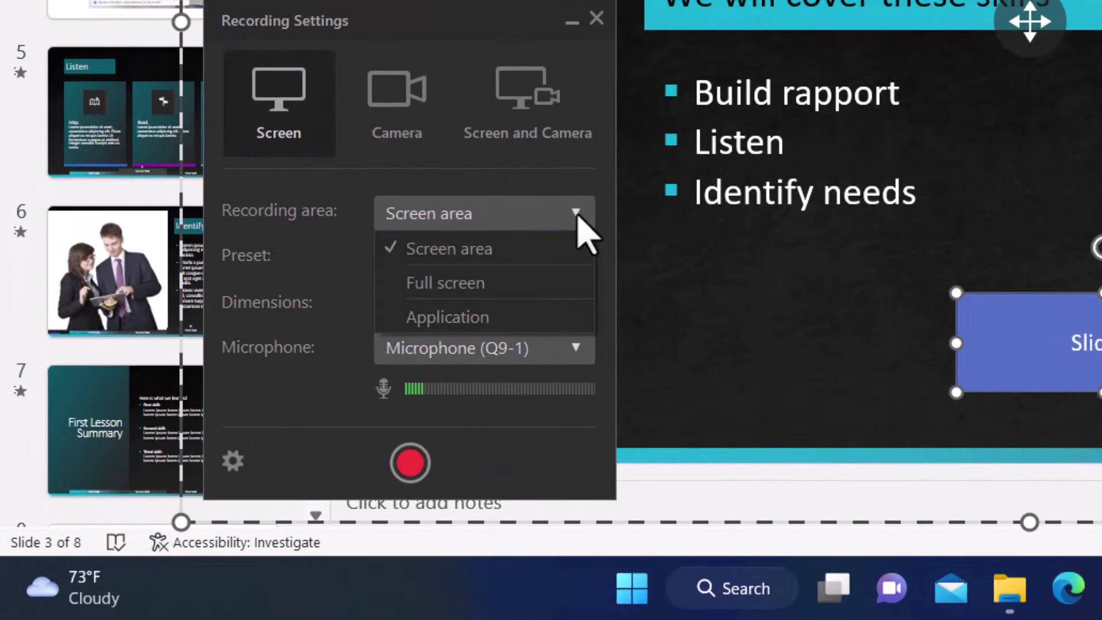
left_click(452, 290)
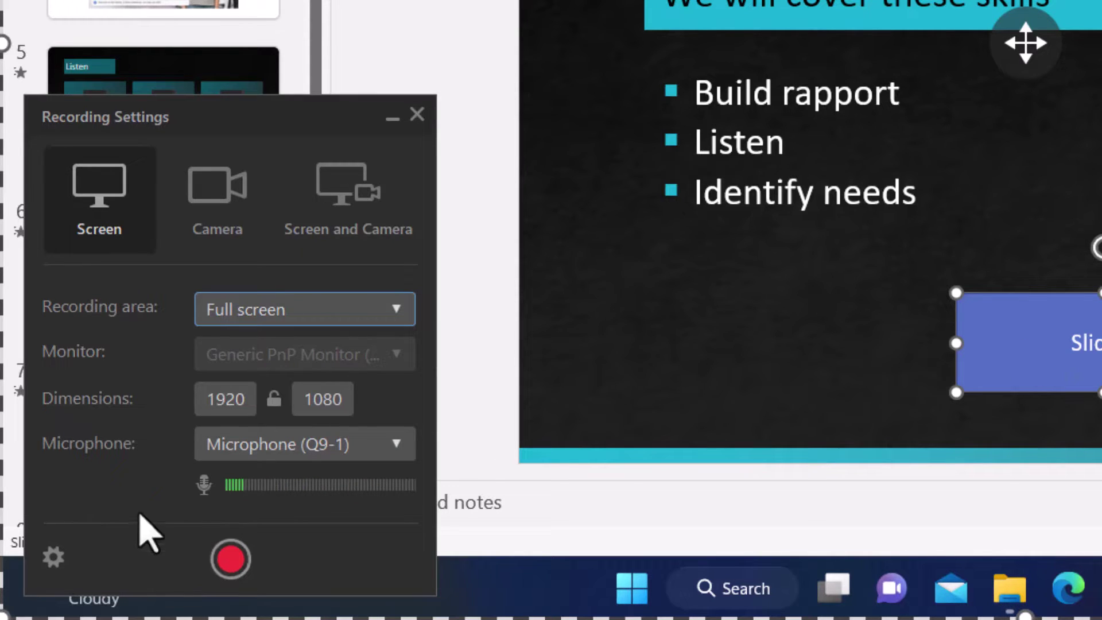
left_click(203, 484)
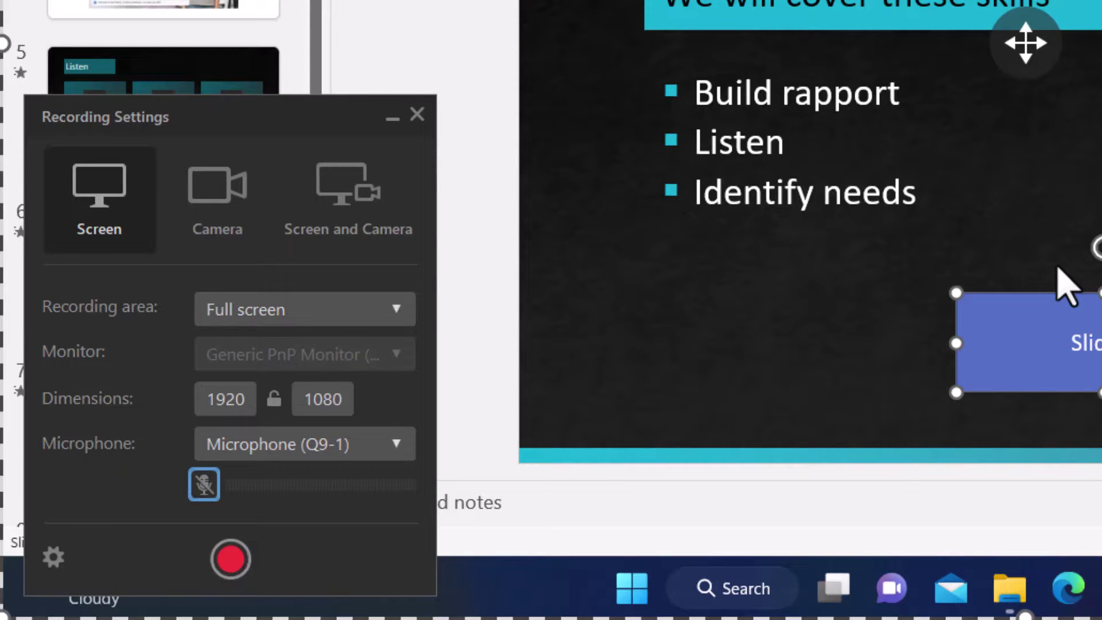
left_click(205, 486)
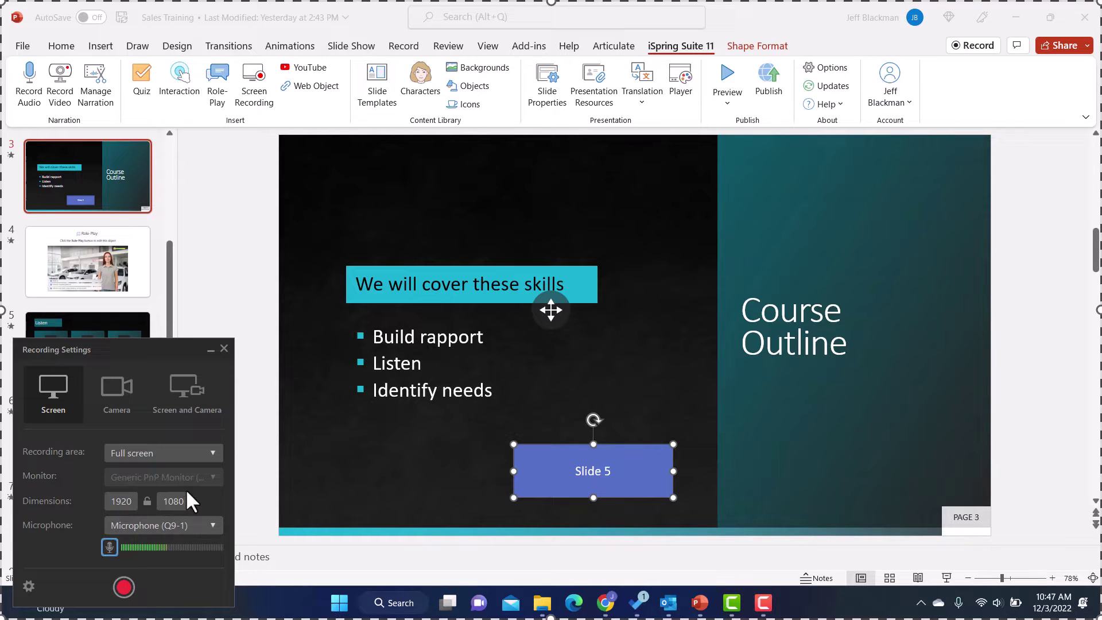
Start the screen recording and reselect the Slide 5 button
left_click(123, 586)
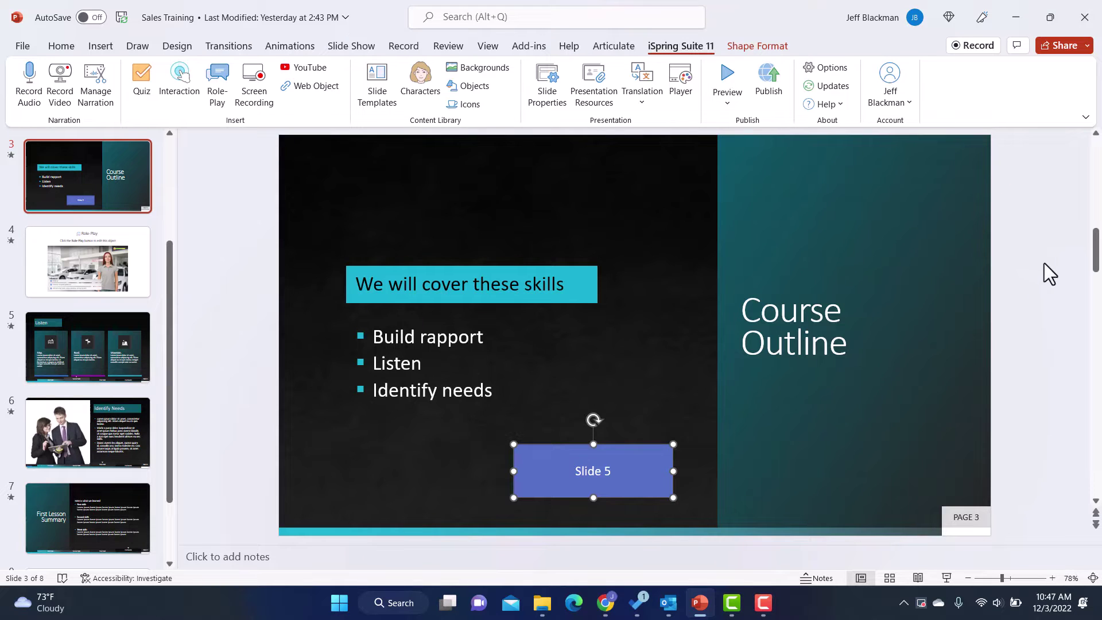
left_click(1030, 243)
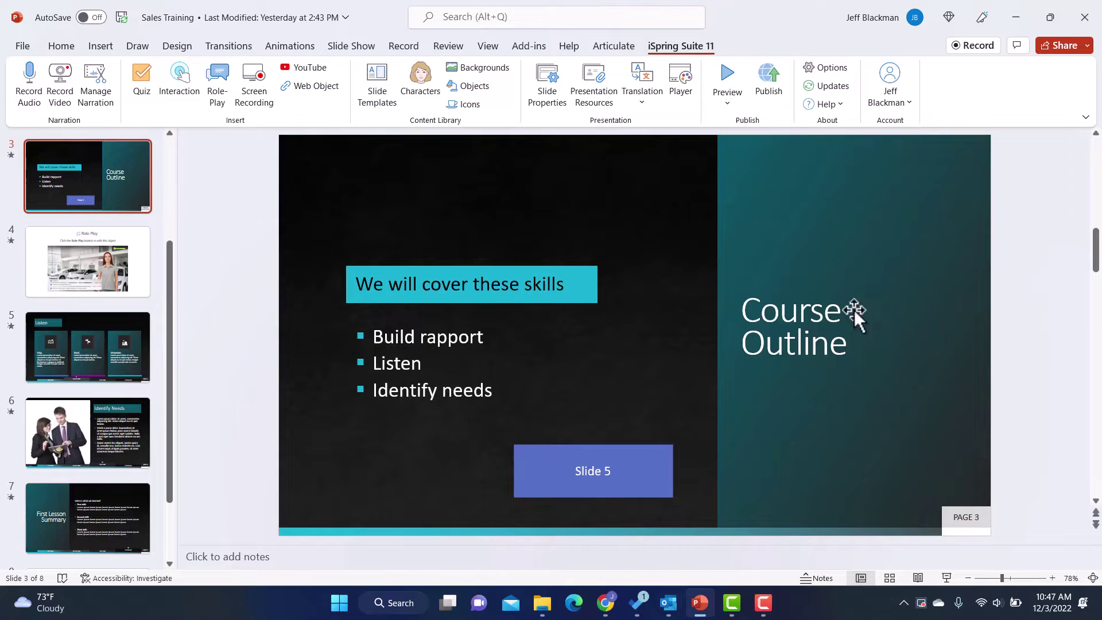
left_click(637, 466)
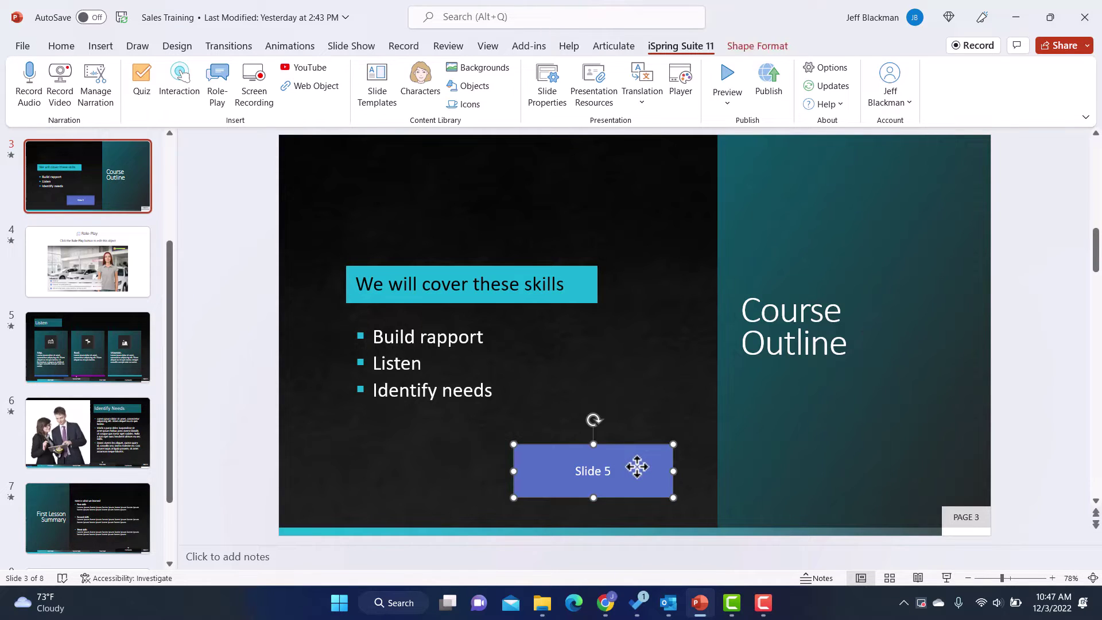
Hyperlink the button to slide 5, Listen, as a Place in This Document
left_click(101, 47)
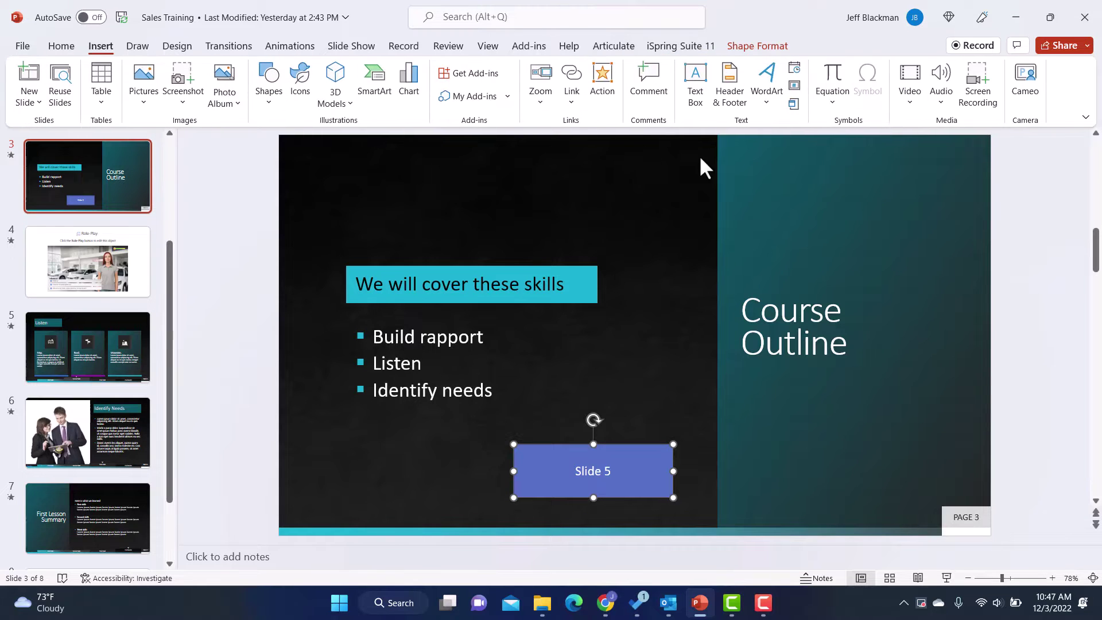
left_click(573, 98)
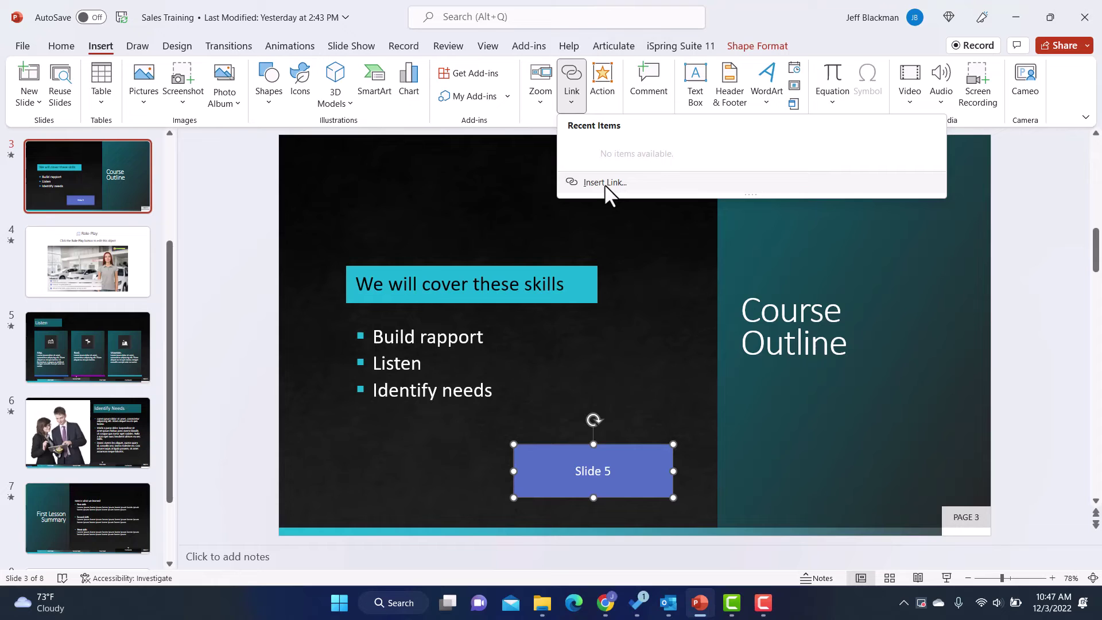
left_click(598, 183)
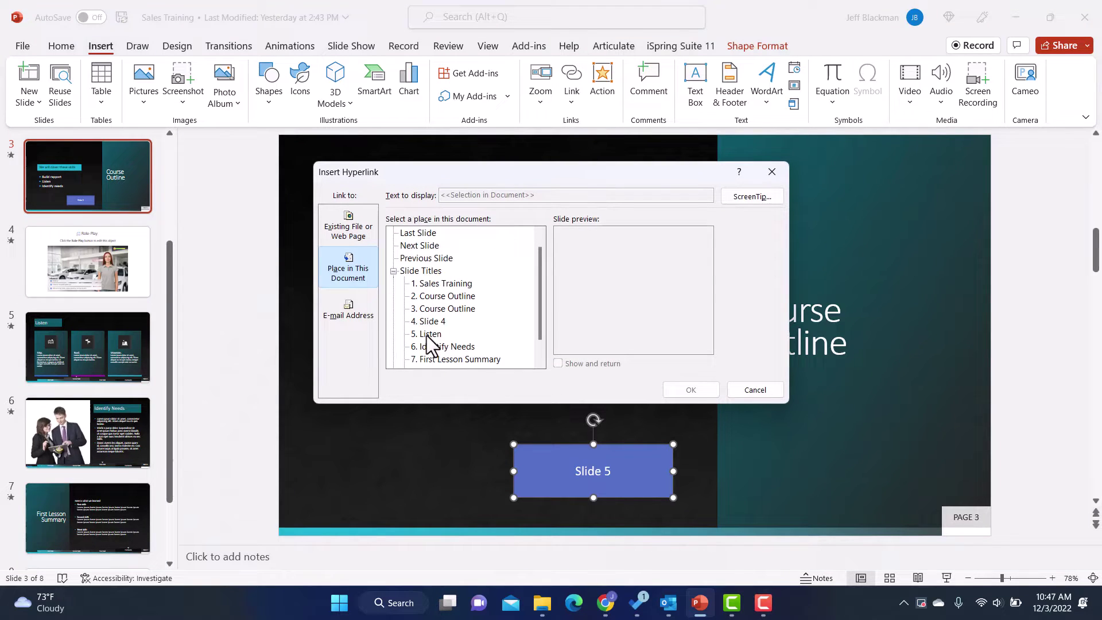
left_click(345, 270)
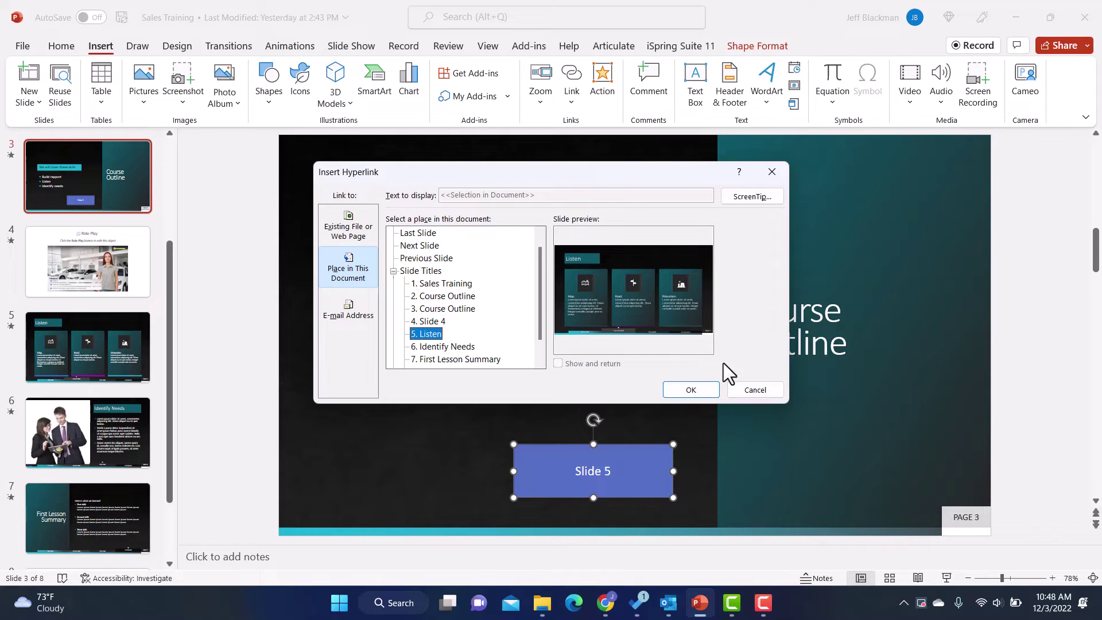
left_click(690, 390)
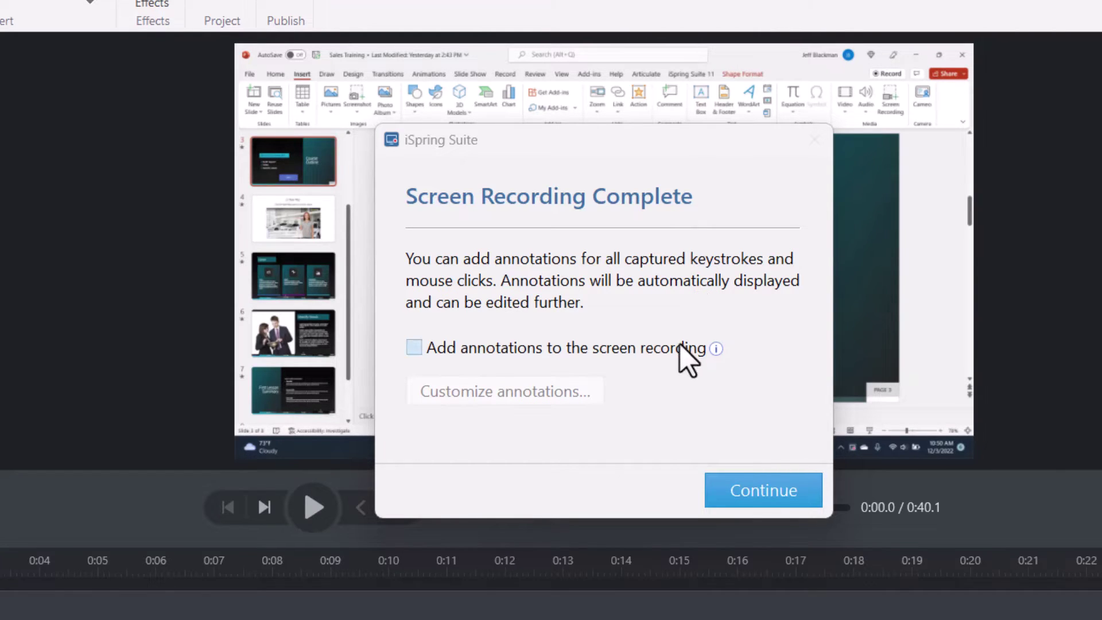
Enable click and keystroke annotations, leaving the annotation design settings unchanged
left_click(414, 348)
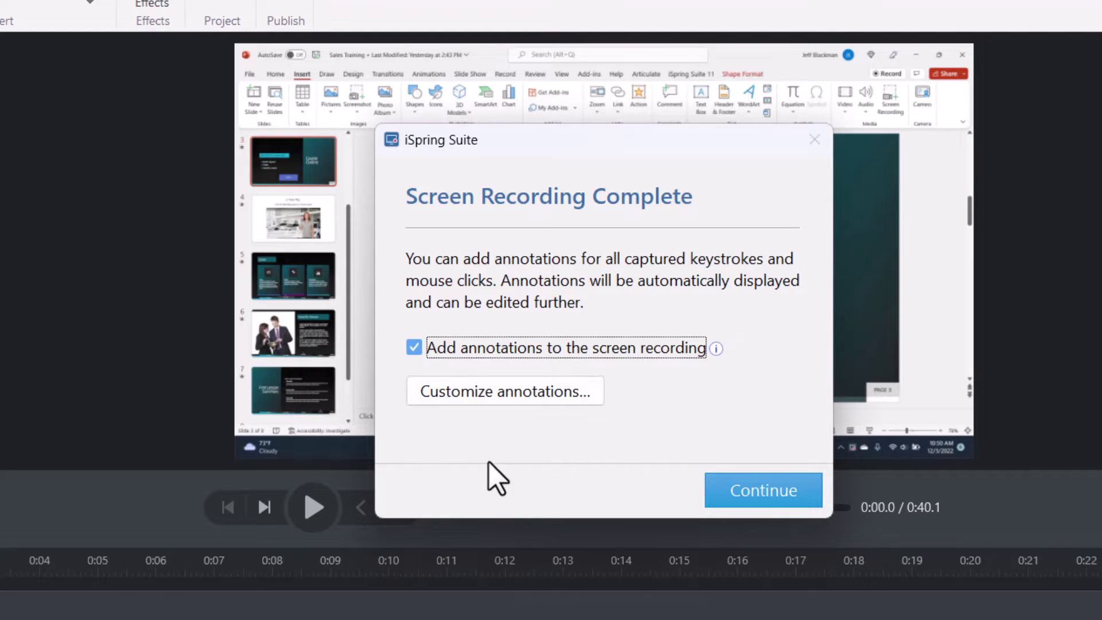
left_click(489, 392)
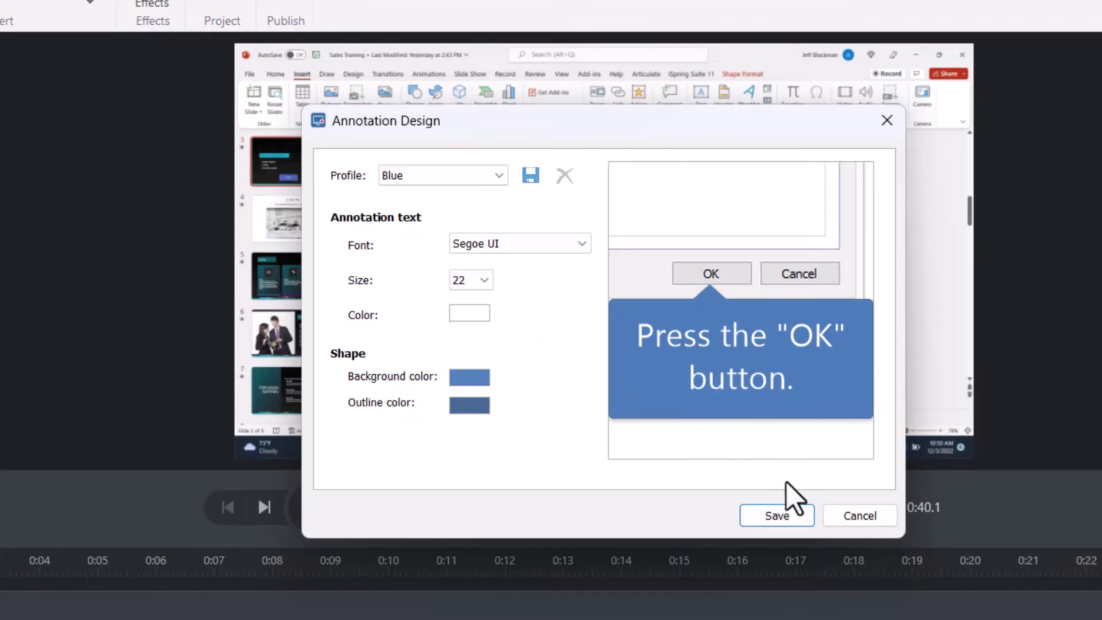
left_click(859, 515)
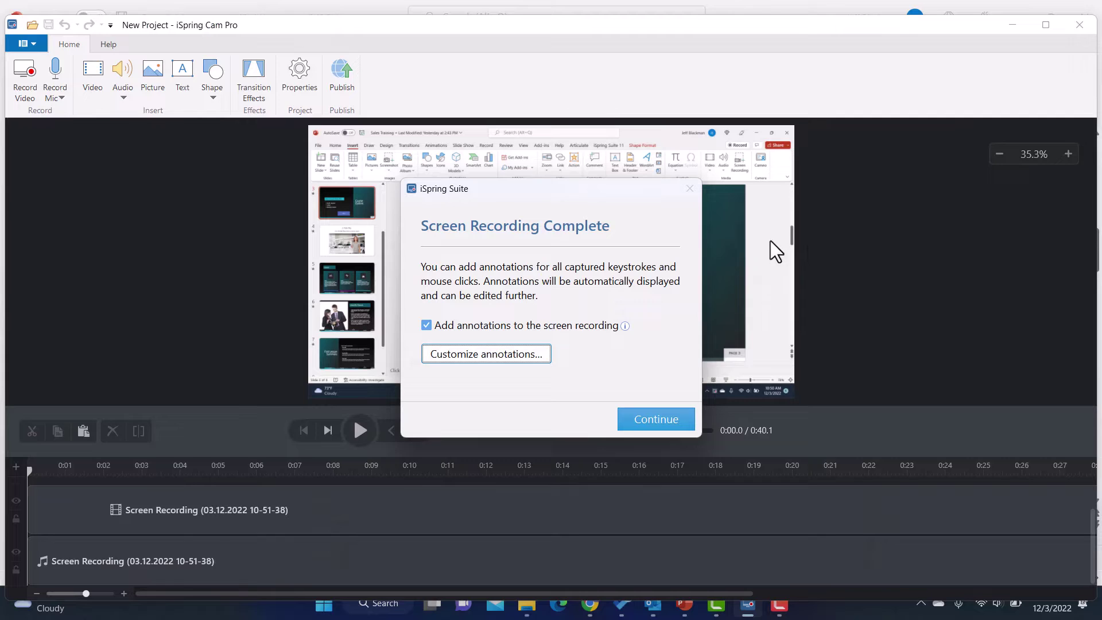
Confirm adding annotations, then select the screen recording clip on the timeline
left_click(664, 424)
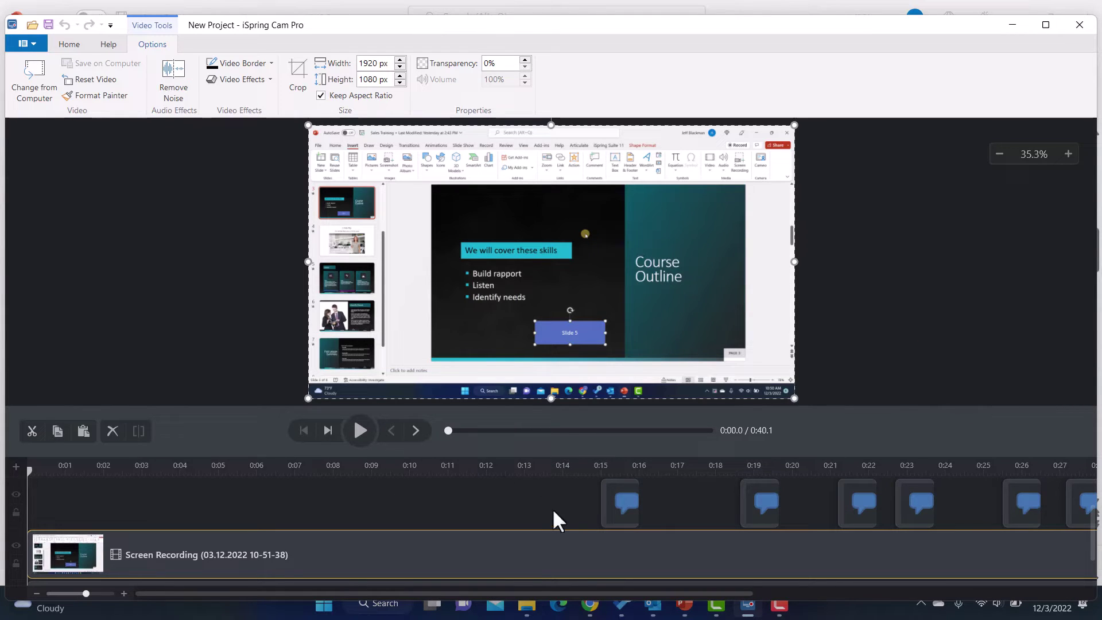
scroll(535, 491, "down", 2)
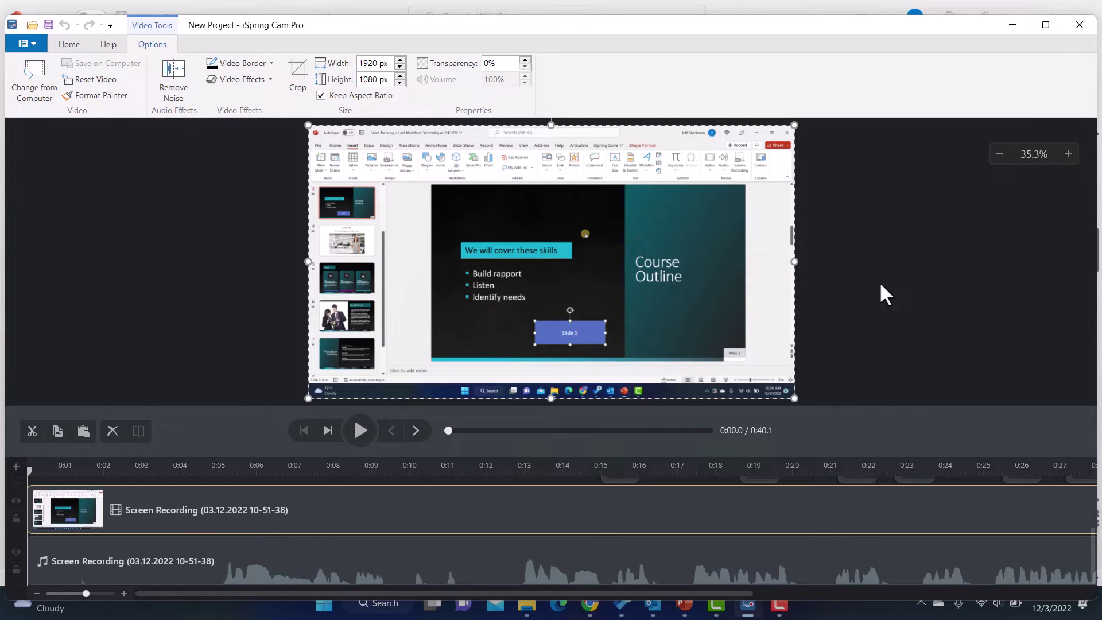
left_click(95, 508)
left_click(93, 509)
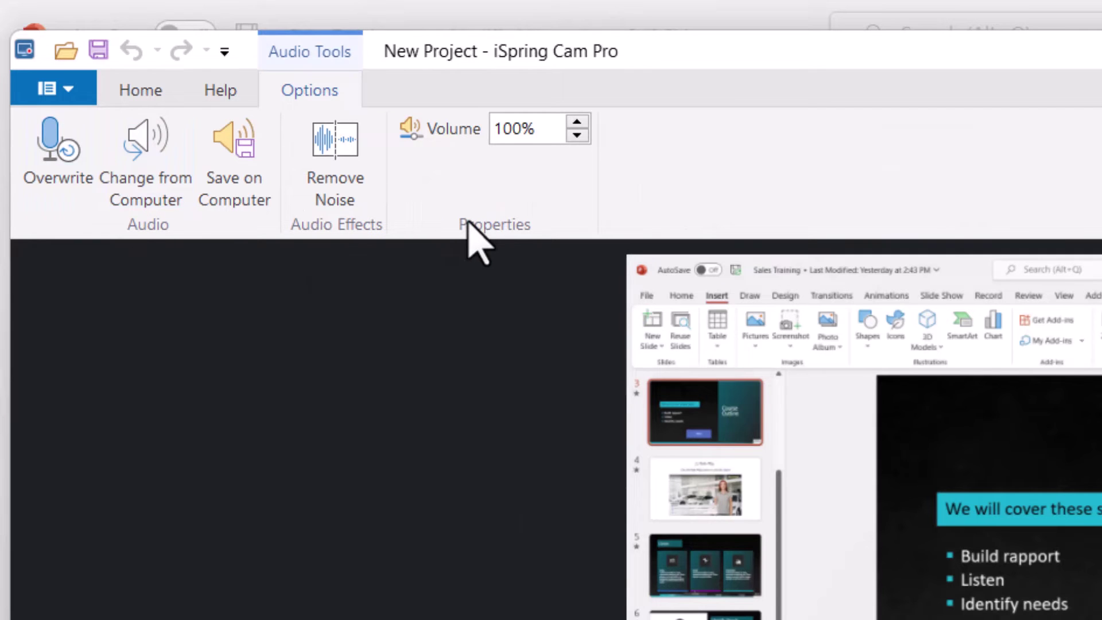
Return to the Home tab and review the Audio options (From File, Text to Speech) without adding any
left_click(141, 91)
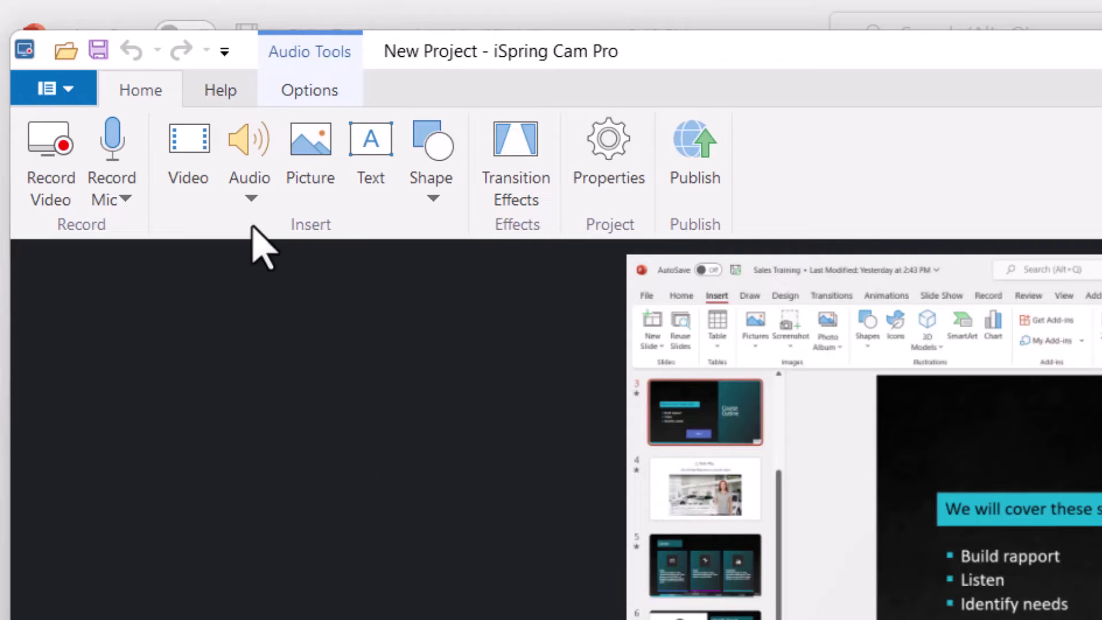
left_click(251, 198)
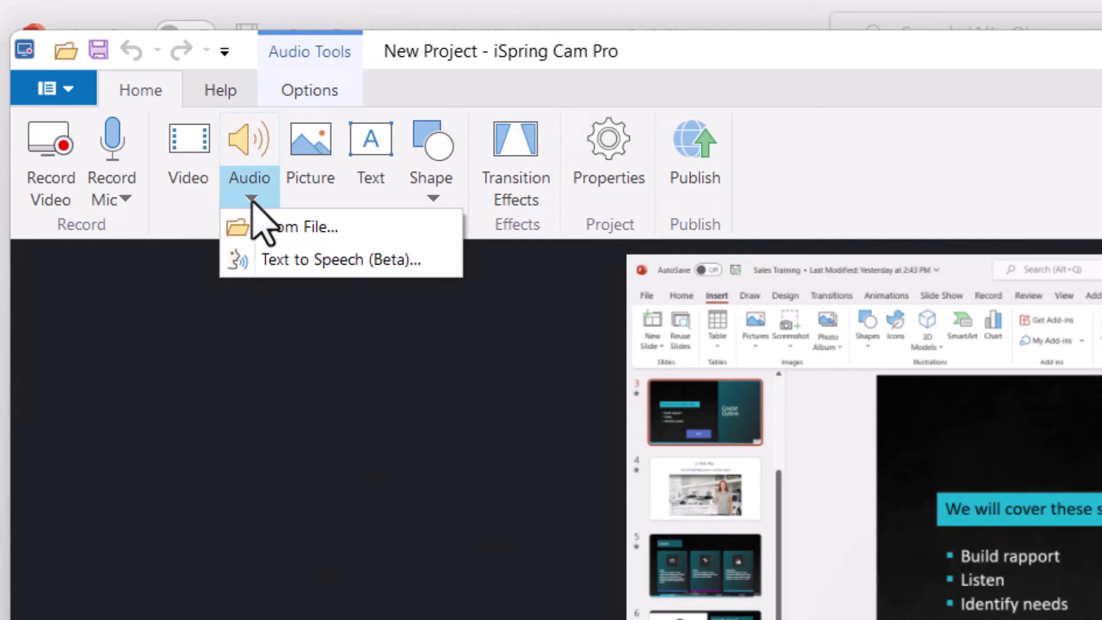
left_click(222, 394)
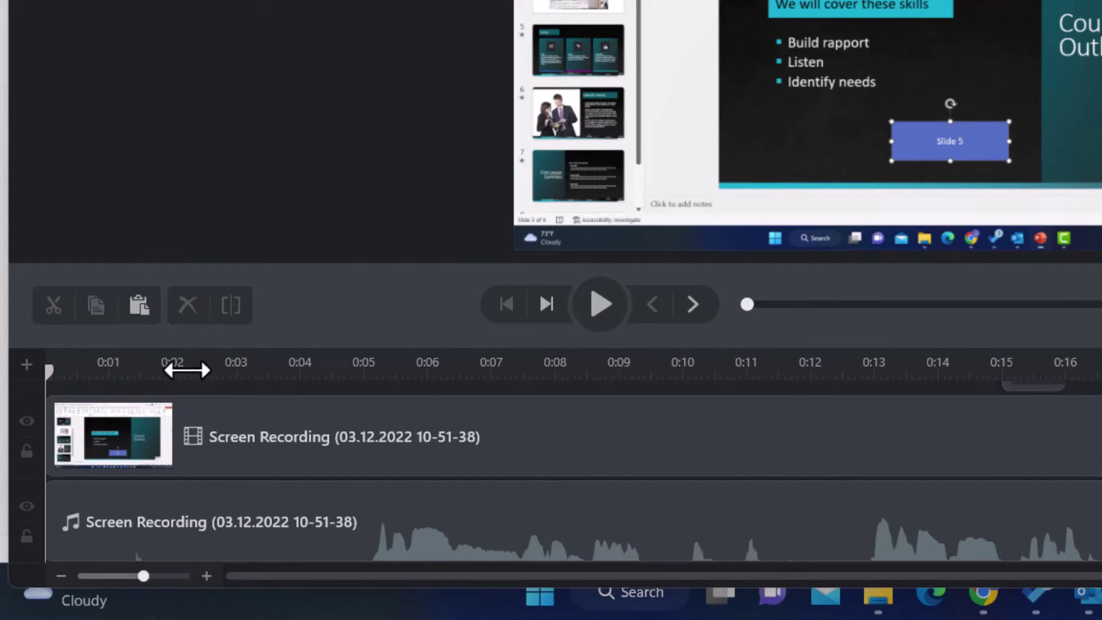
Mark the opening 0:00.00–0:12.80 across both timeline tracks for deletion
left_click_drag(186, 370, 860, 475)
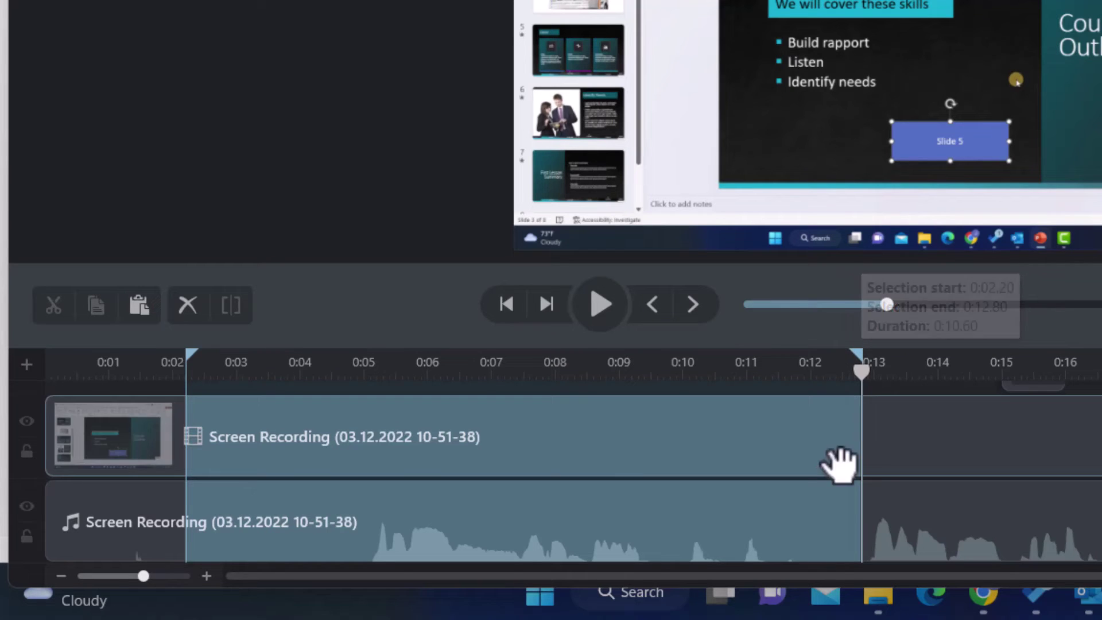
left_click_drag(191, 354, 9, 360)
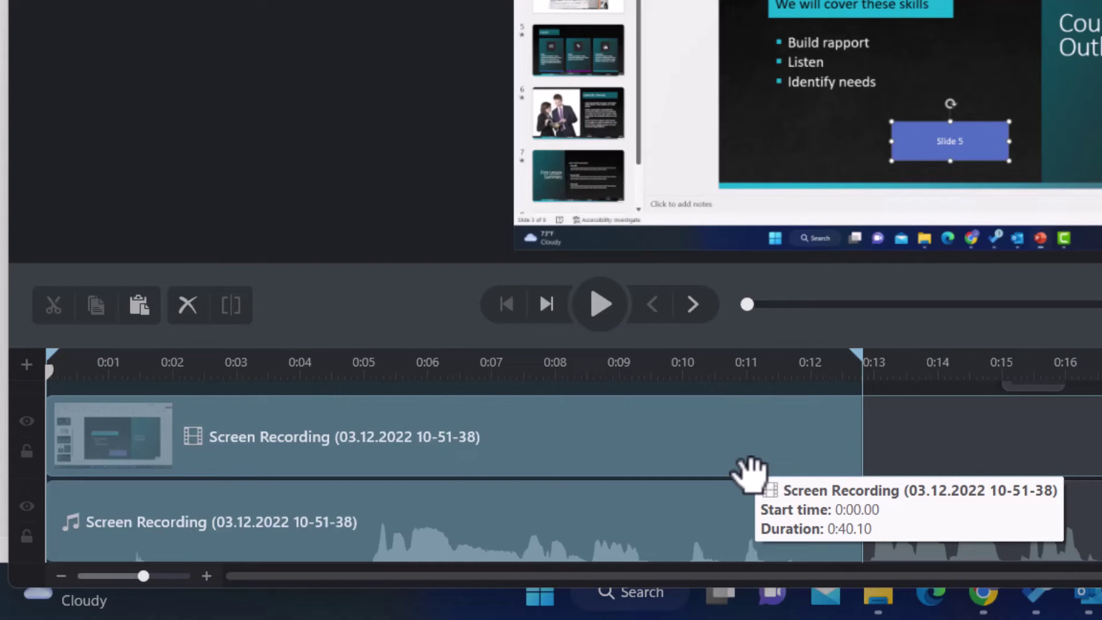
scroll(826, 493, "up", 3)
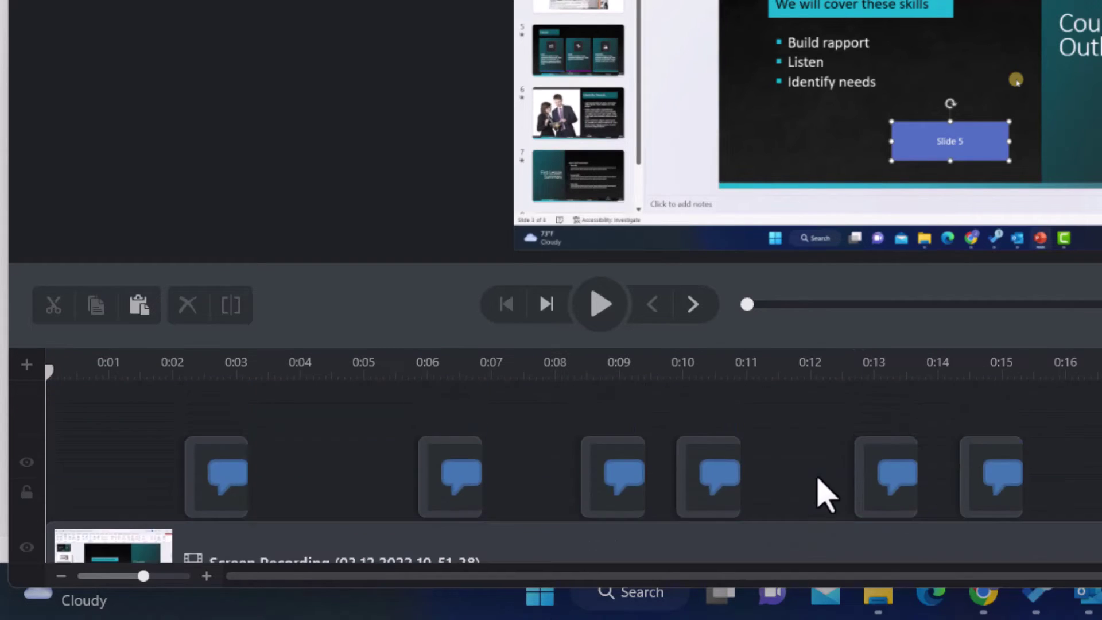
scroll(917, 430, "down", 3)
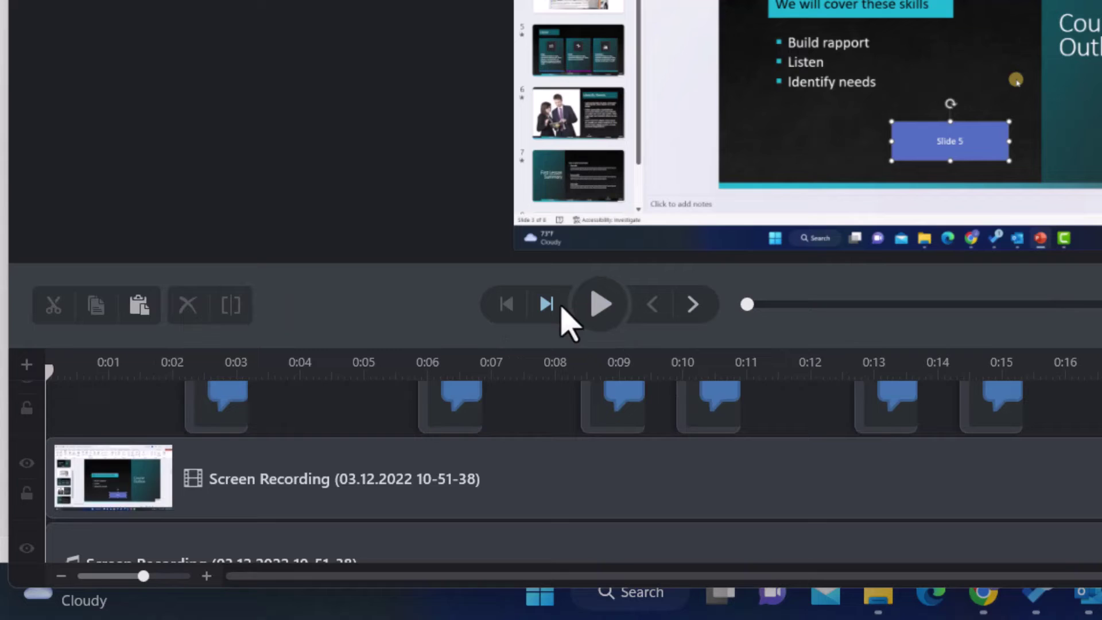
Split the video and audio at 0:26.4 and delete the trailing 0.85-second pieces
scroll(975, 413, "down", 1)
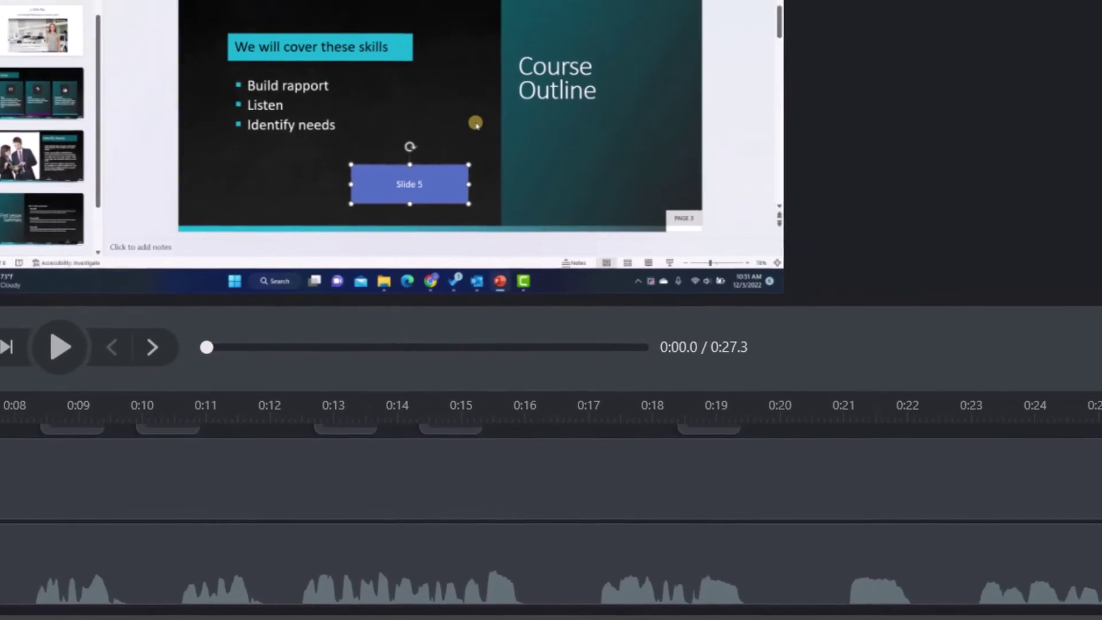
left_click(1101, 367)
left_click_drag(1025, 435, 1073, 444)
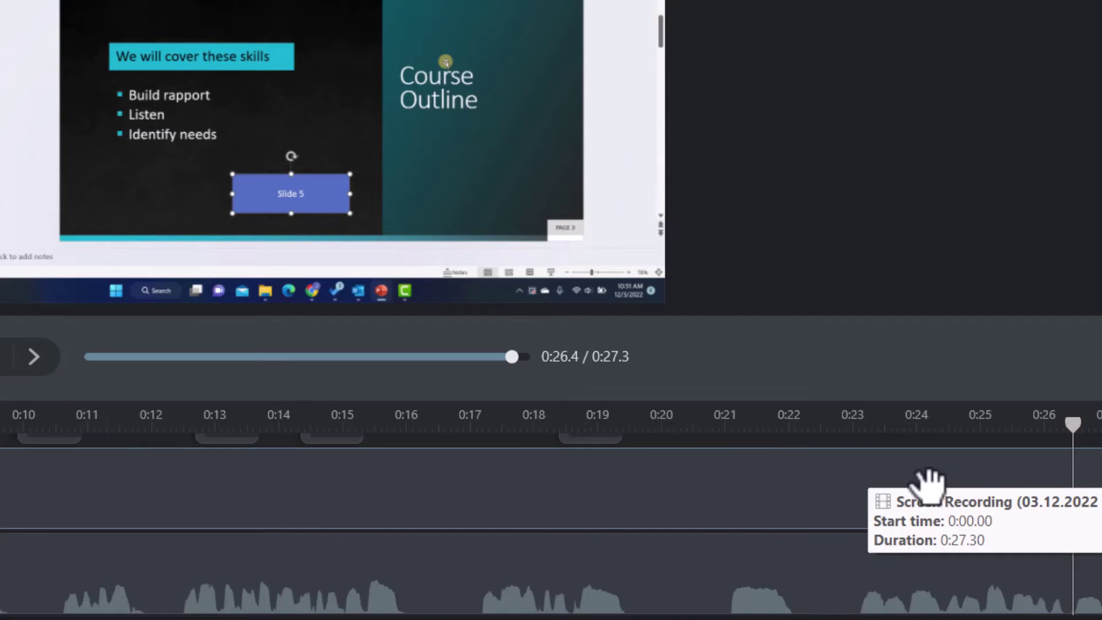
left_click(927, 483)
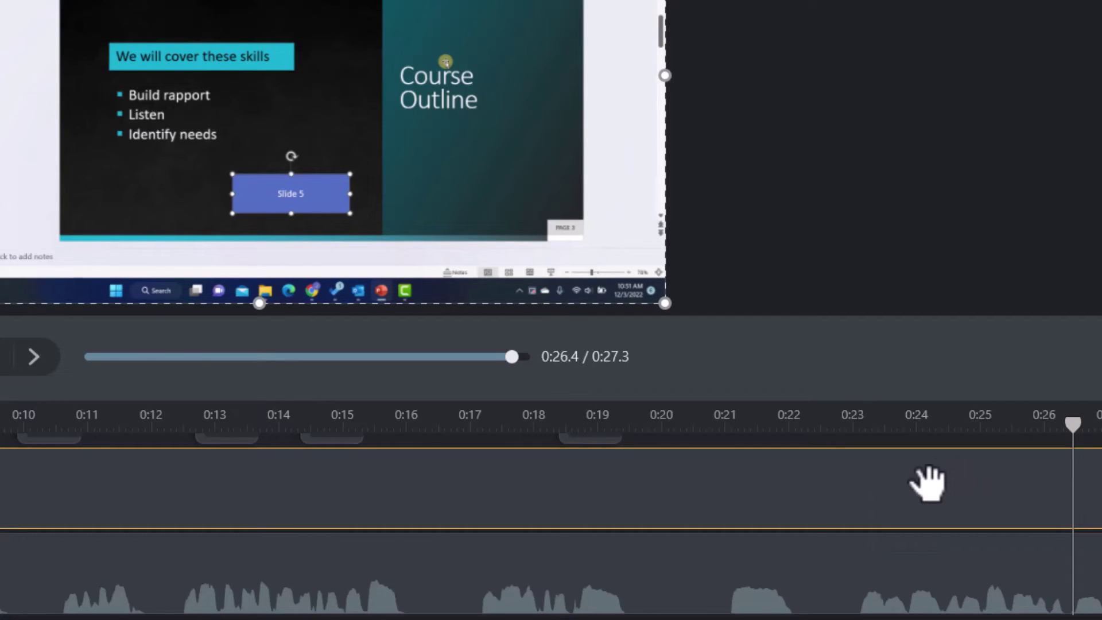
left_click(959, 560, "ctrl")
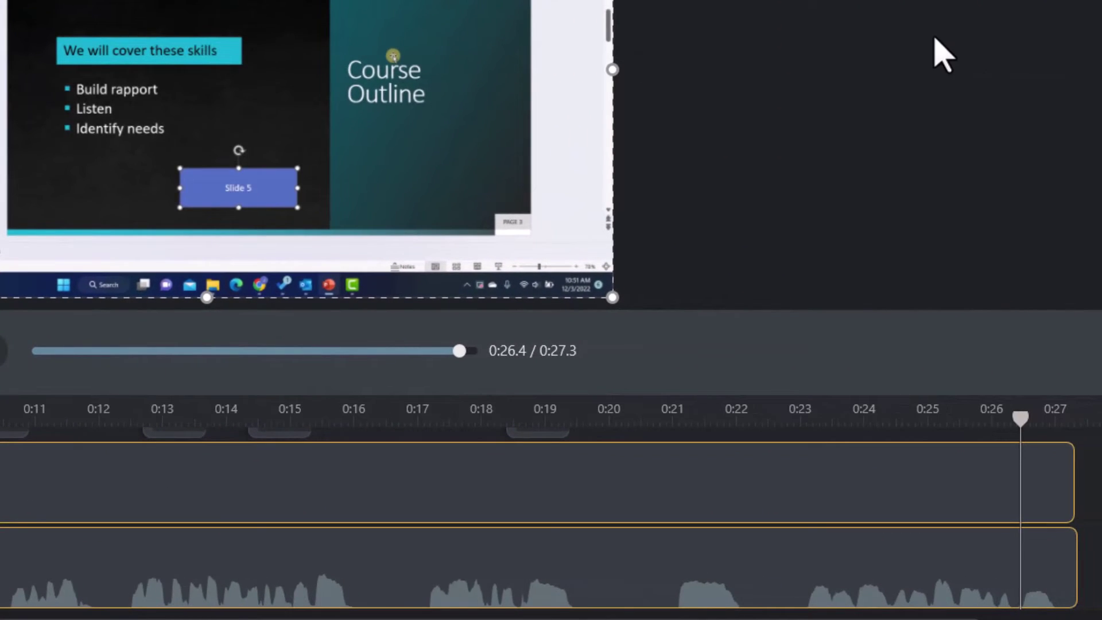
key("s")
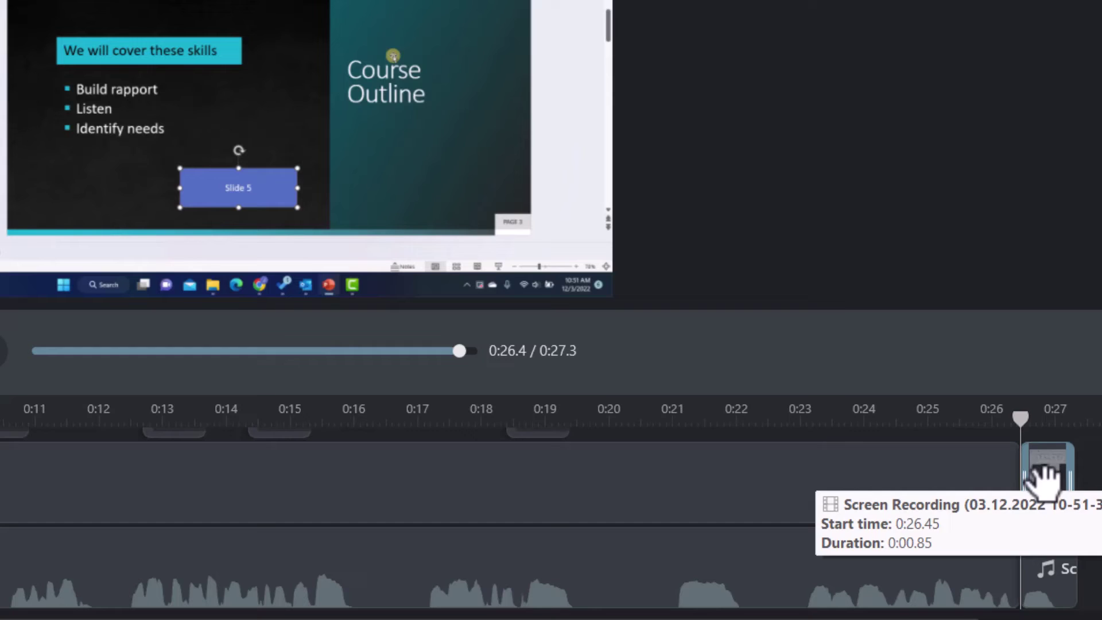
left_click(1048, 477)
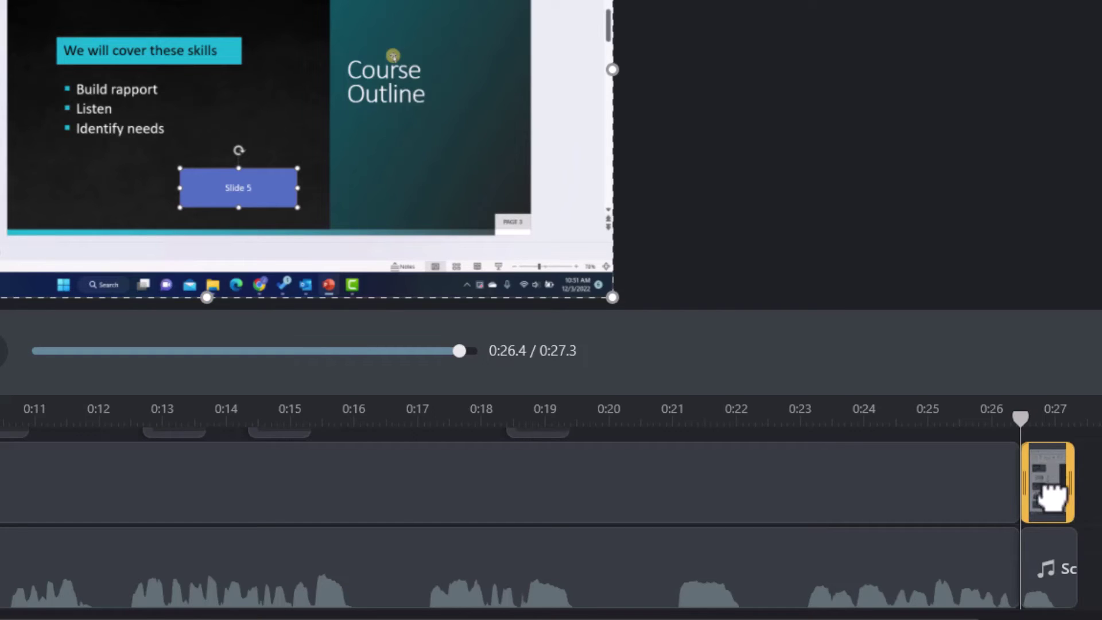
left_click(1055, 561)
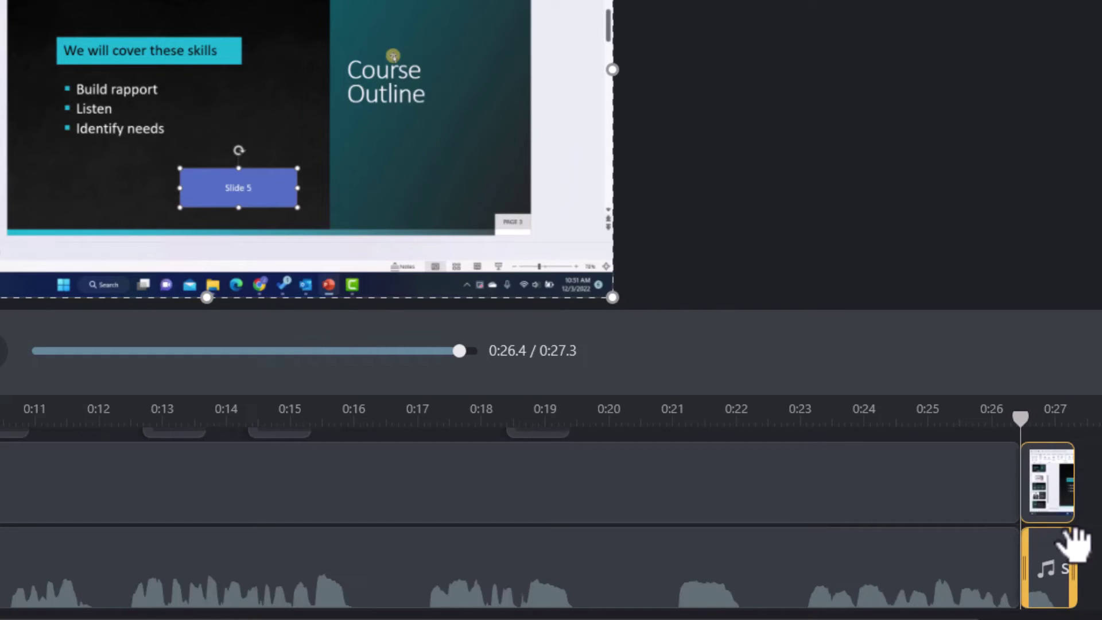
key("Delete")
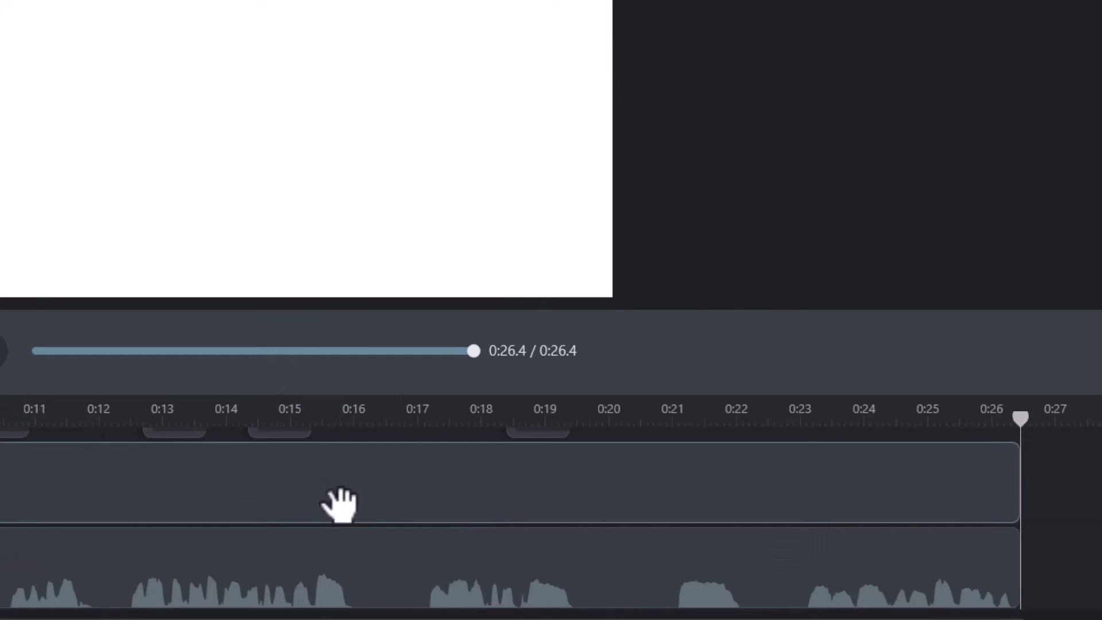
Scrub the preview to where the 'Click the "Insert" Tab Item' callout appears
left_click(43, 465)
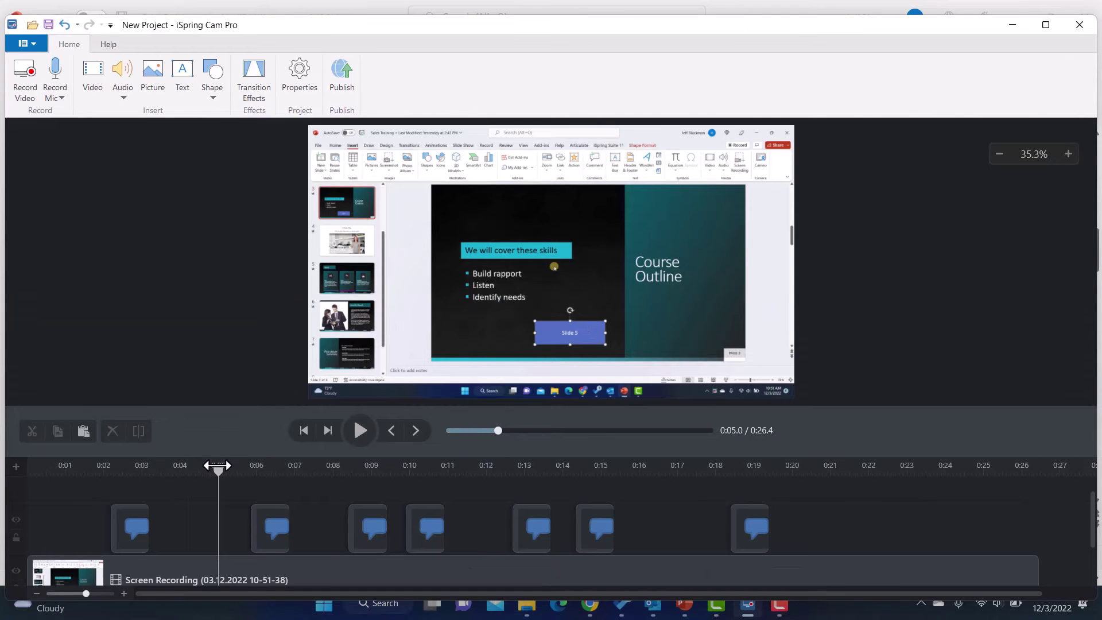
left_click_drag(218, 466, 219, 465)
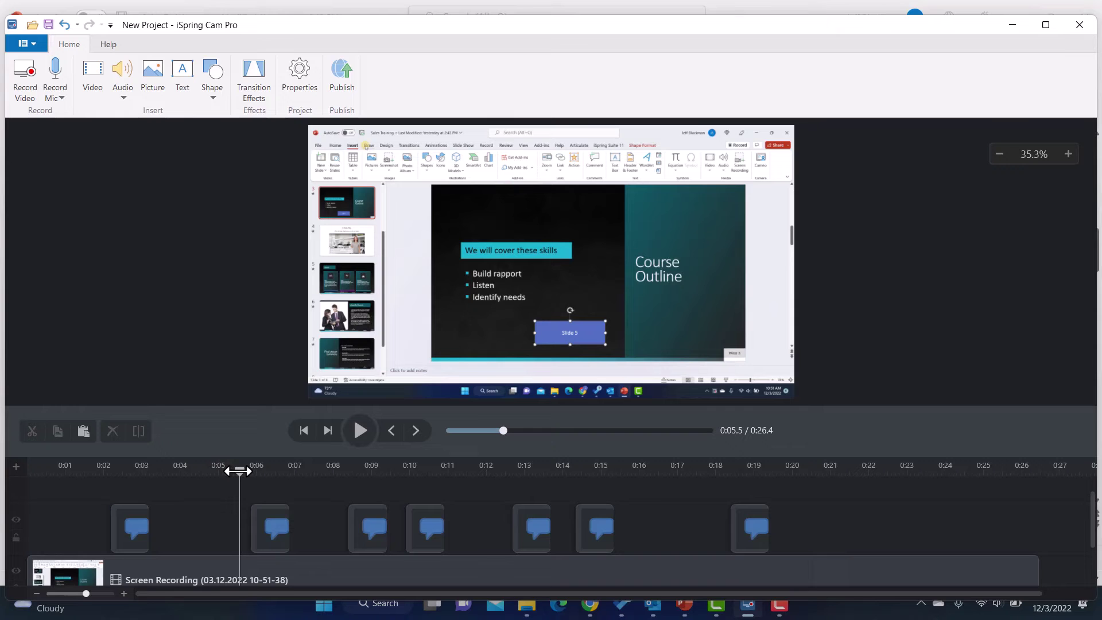
left_click_drag(249, 475, 250, 475)
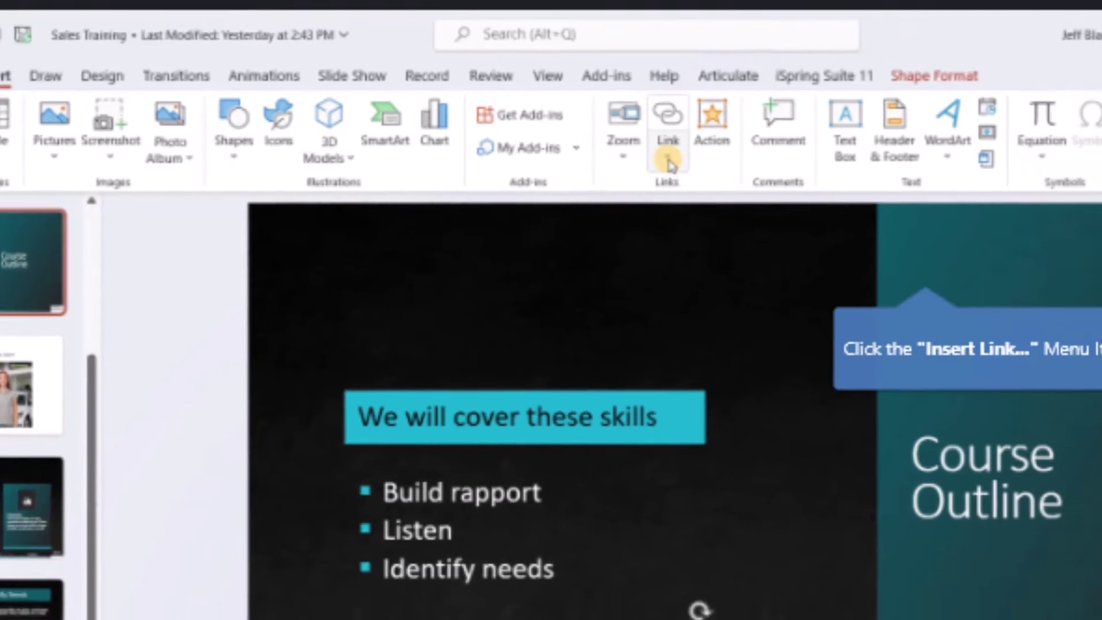
left_click(774, 185)
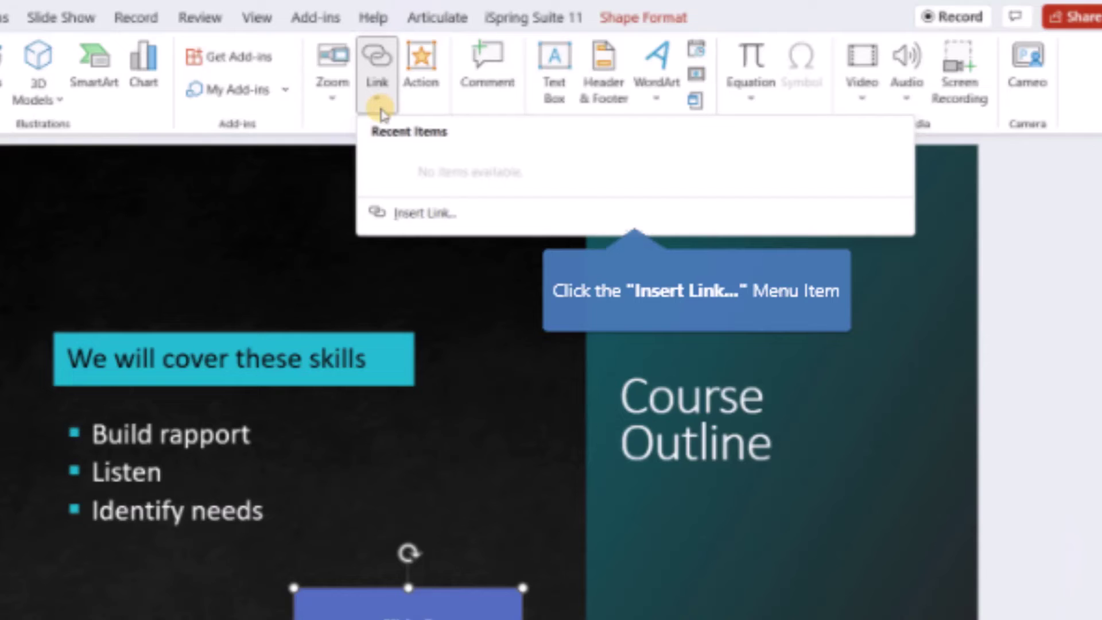
left_click(425, 213)
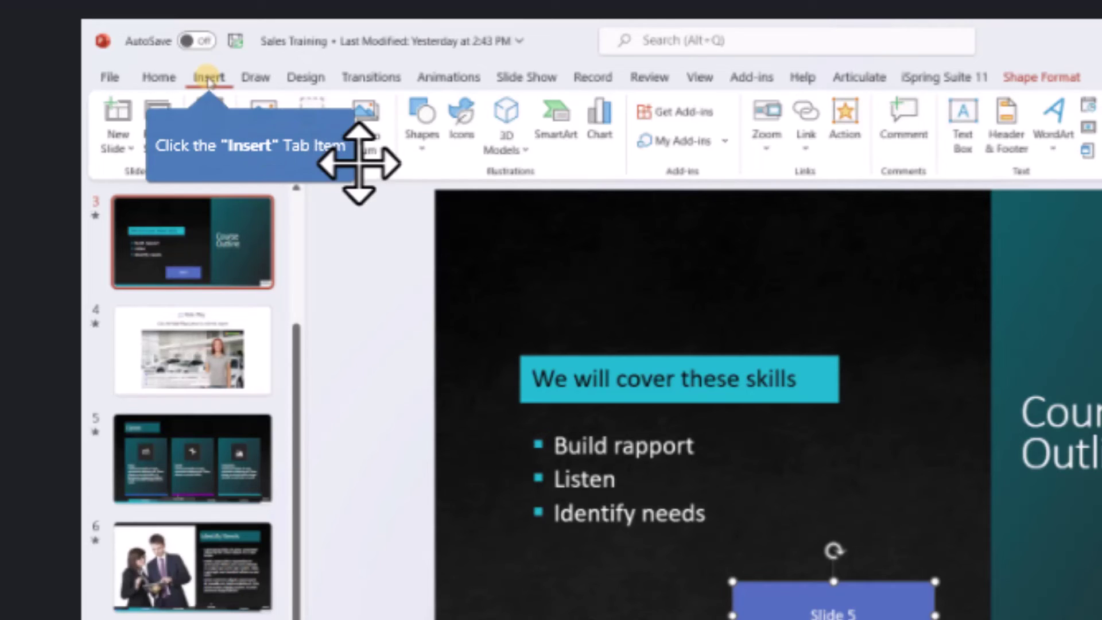
Cut the callout text down to Click "Insert" by removing 'the', 'Tab' and 'Item'
left_click(281, 145)
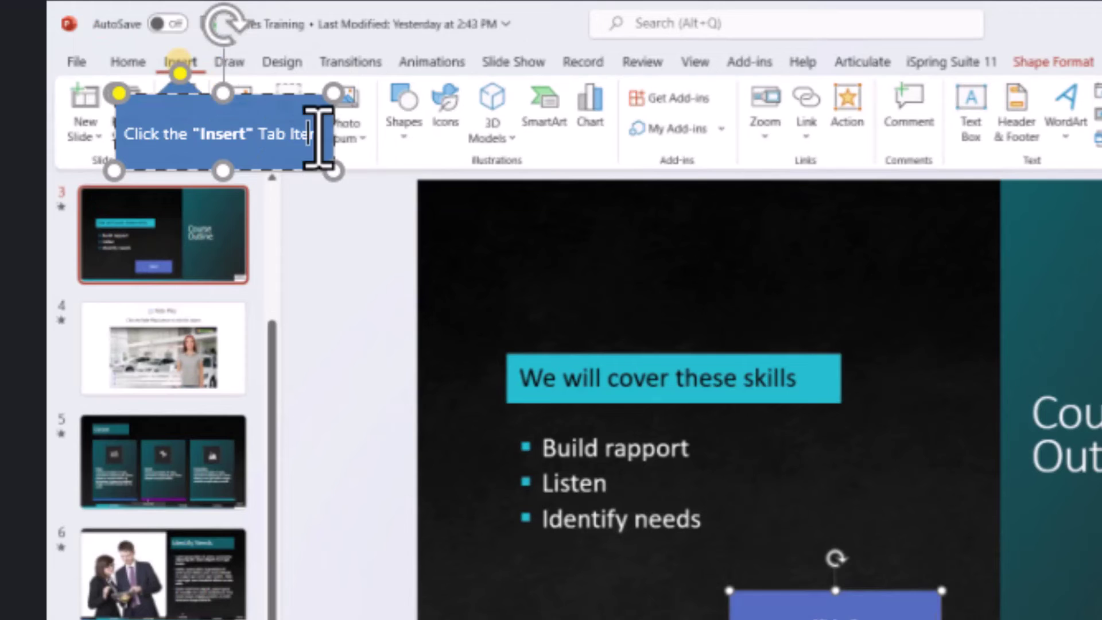
key("Delete")
key("Delete")
key("Delete")
key("Delete")
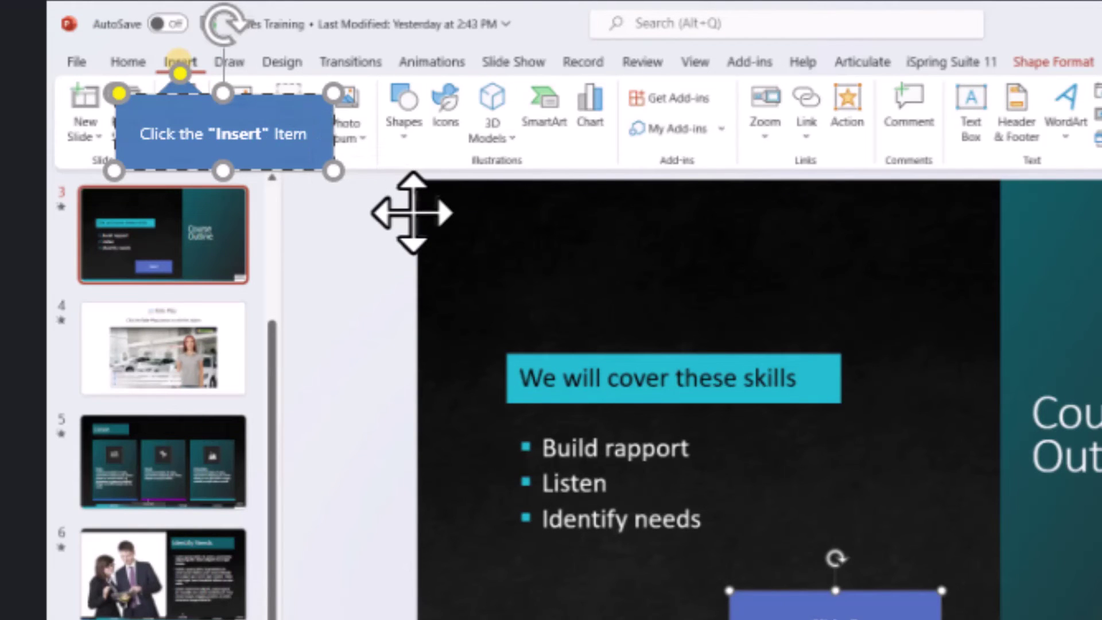
key("BackSpace")
key("BackSpace")
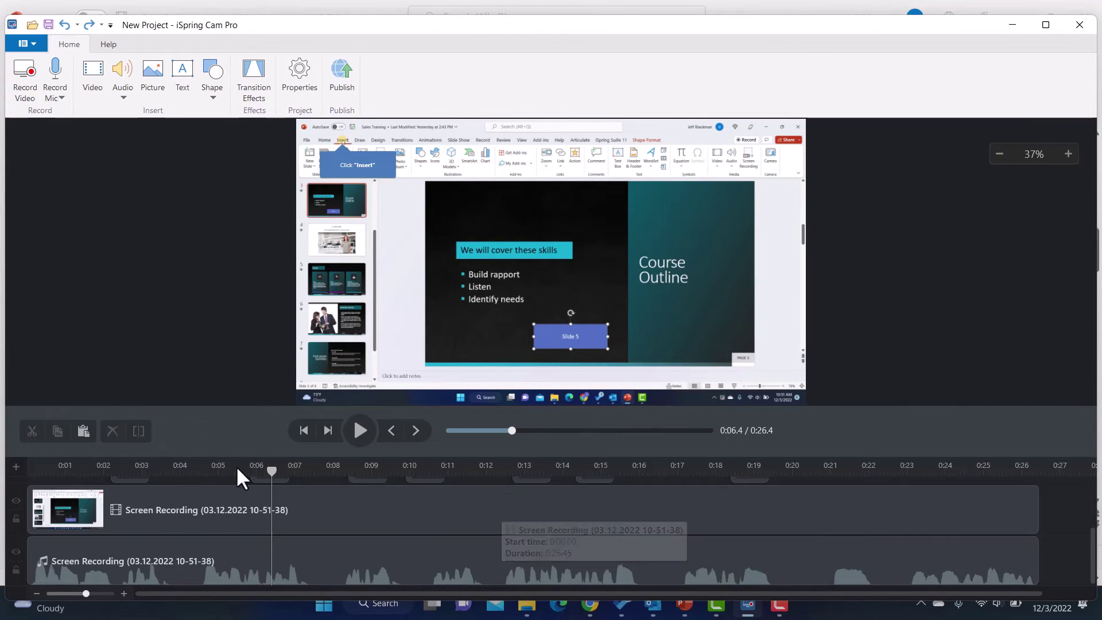
Split the recording's video and audio clips together at 0:08
left_click_drag(289, 472, 332, 487)
left_click(341, 497)
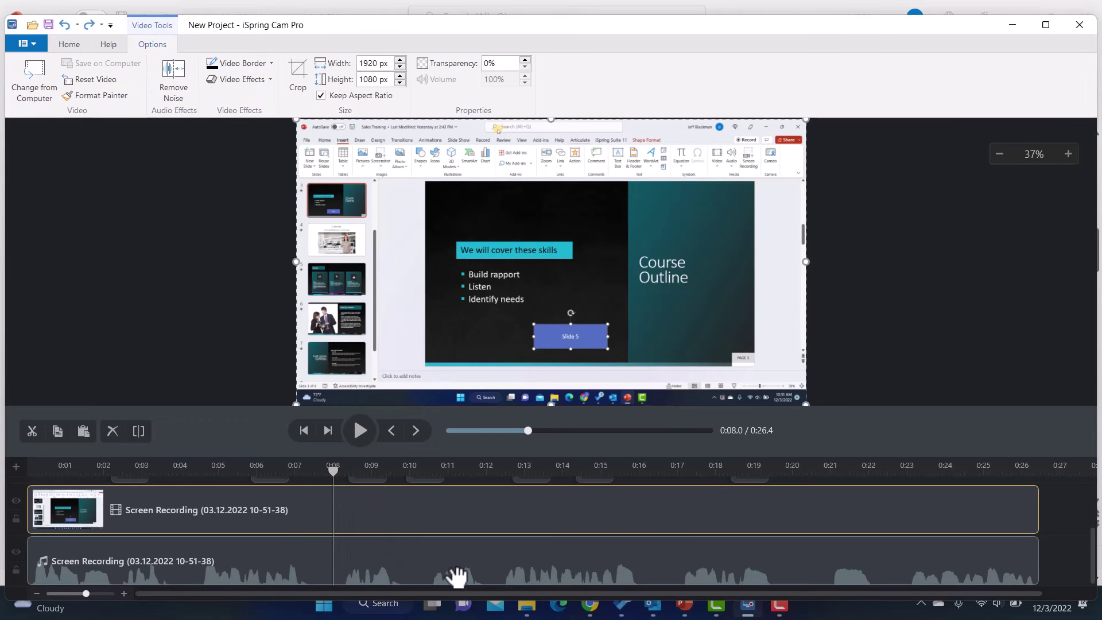
left_click(425, 565)
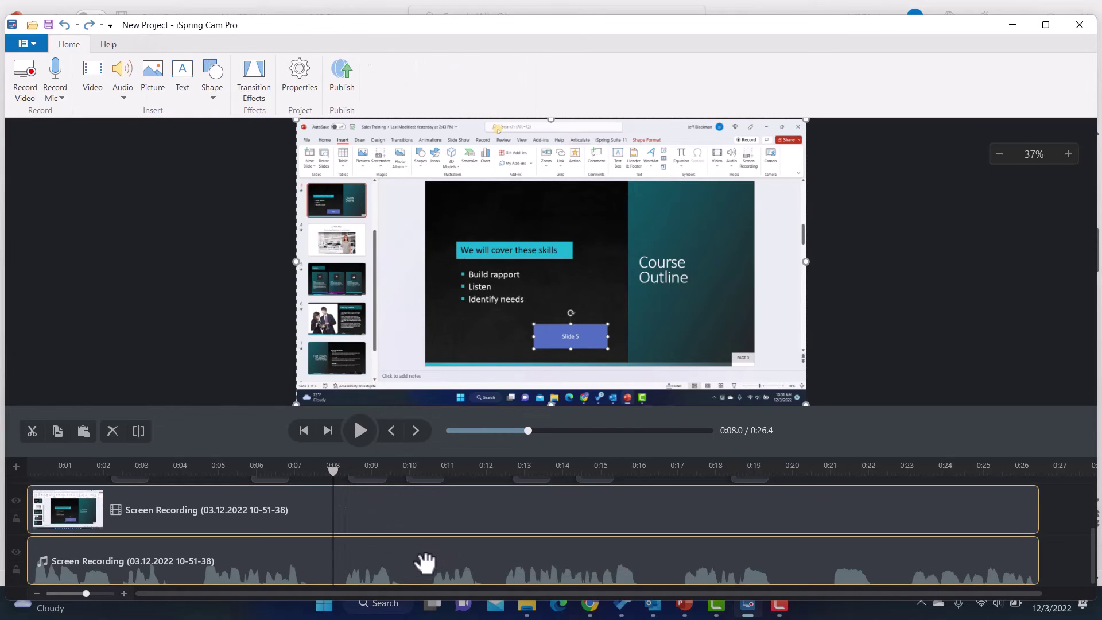
key("s")
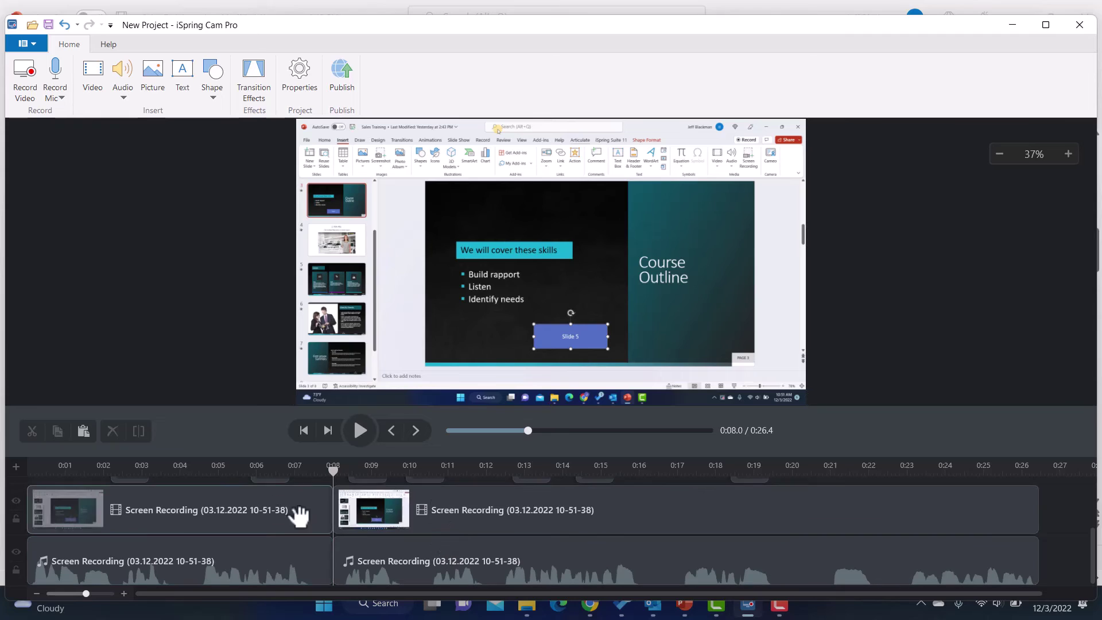
Check both resulting video and audio parts, confirming the second parts run 18.45 seconds
left_click(662, 521)
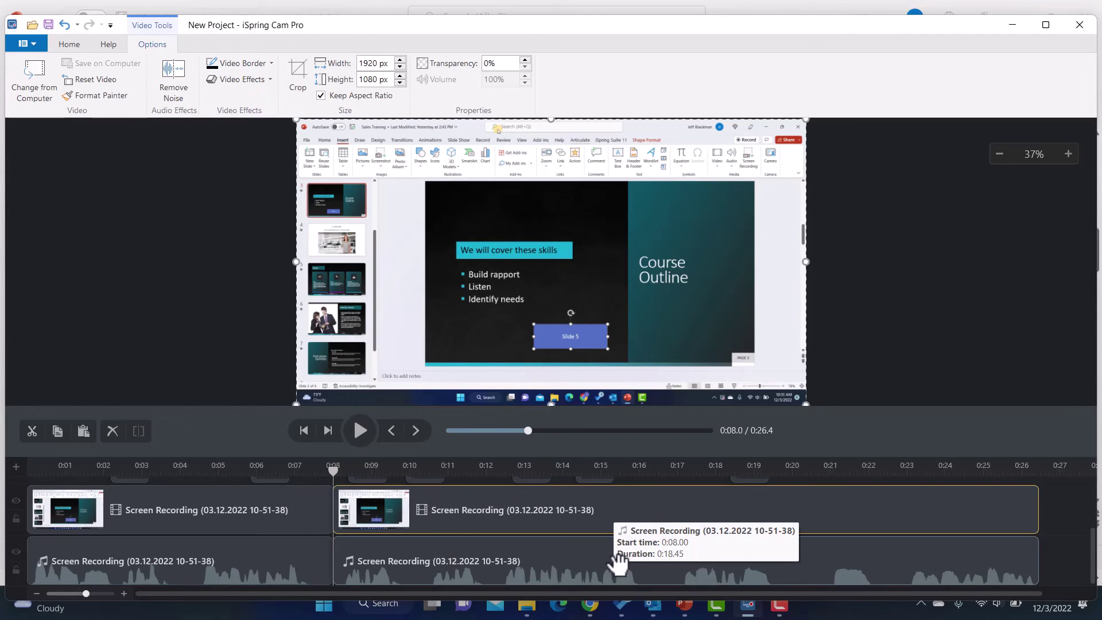
left_click(615, 561)
left_click(307, 529)
left_click(295, 560)
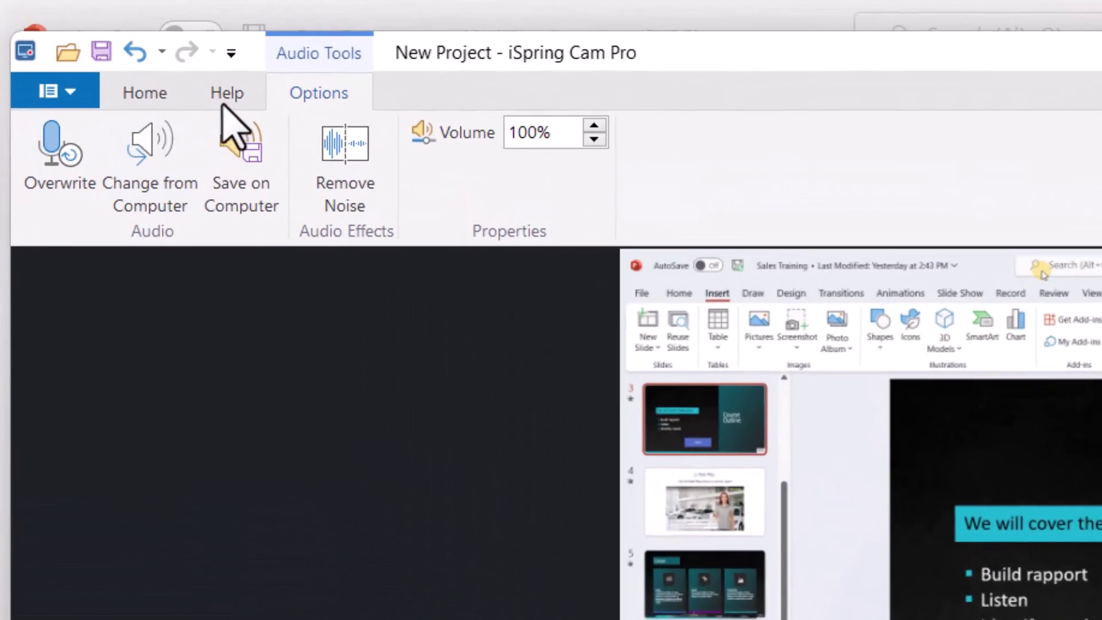
Place the Smoothly fade transition from Transition Effects at the 0:08 start of the second clip
left_click(152, 102)
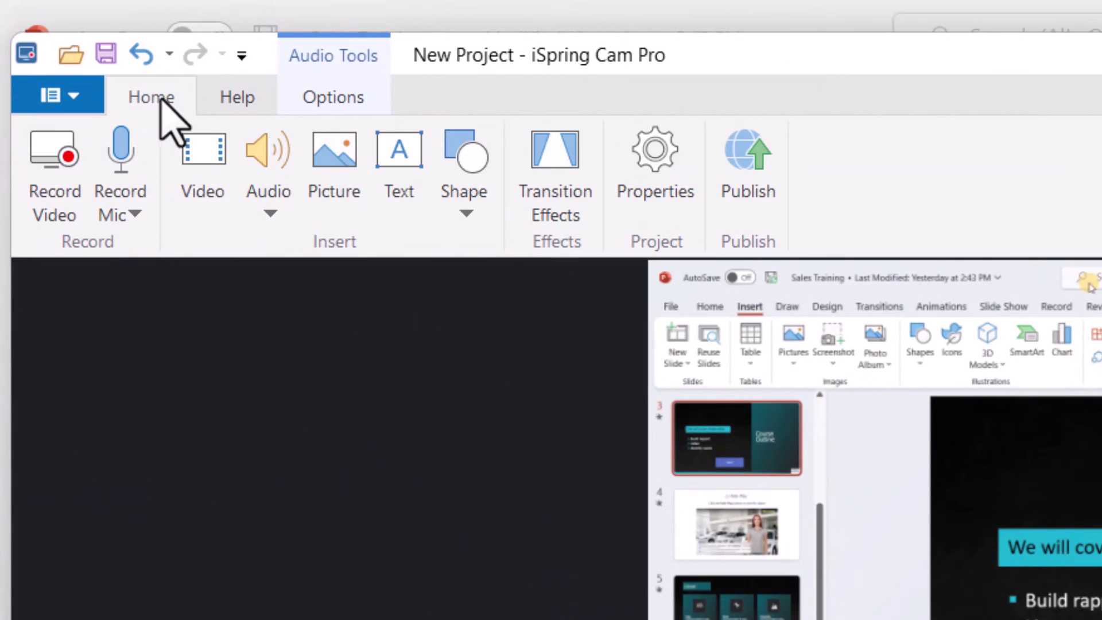
left_click(565, 179)
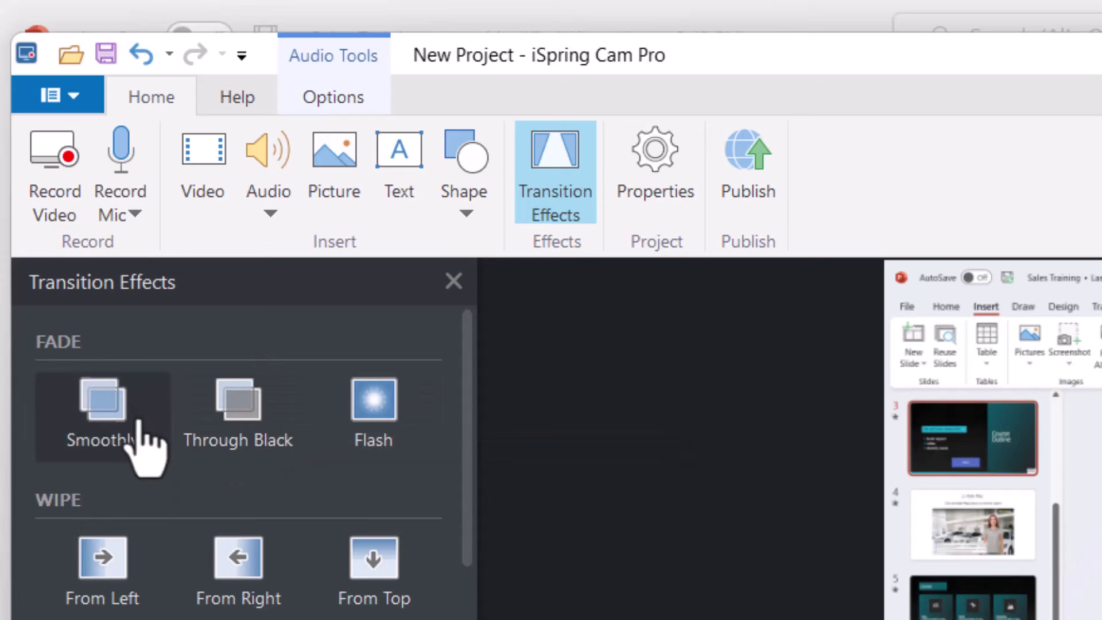
scroll(172, 487, "down", 5)
scroll(189, 579, "down", 3)
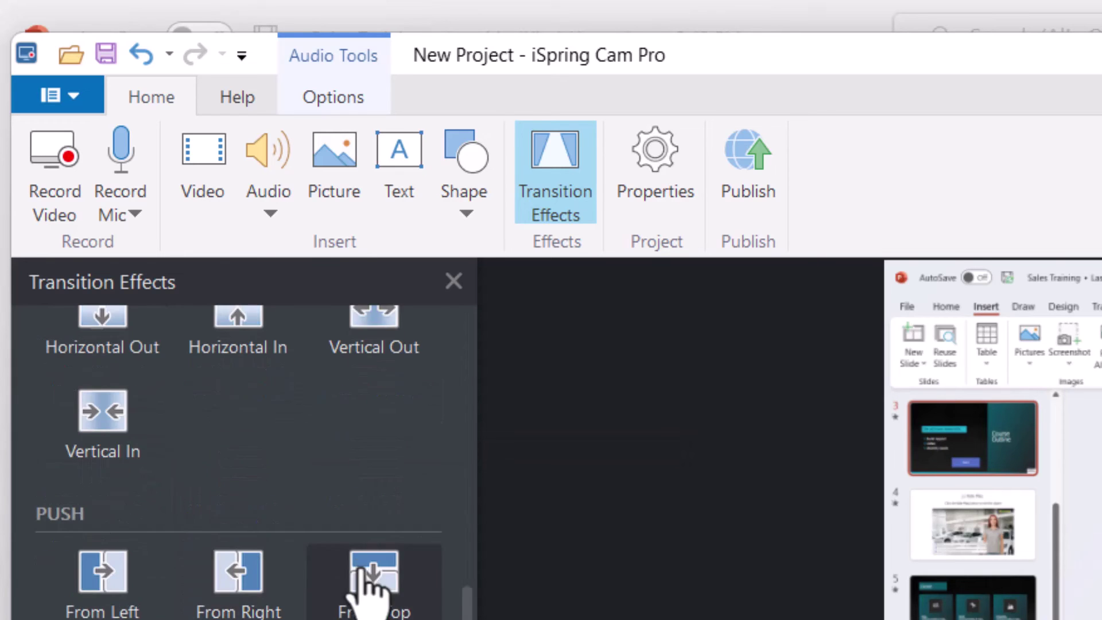
scroll(355, 585, "up", 8)
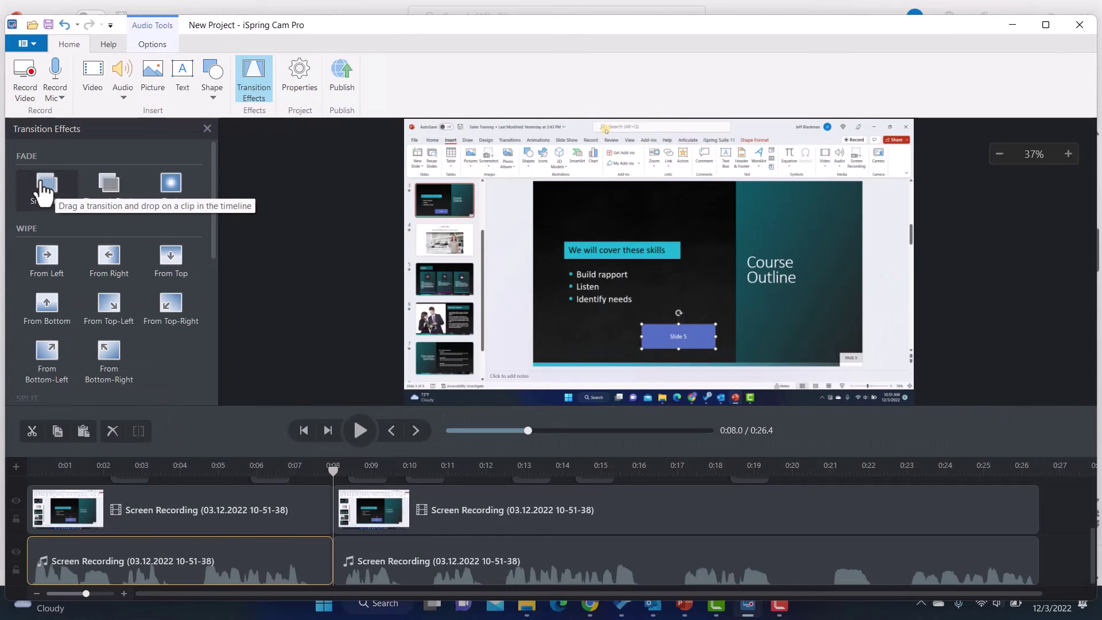
left_click_drag(89, 402, 187, 453)
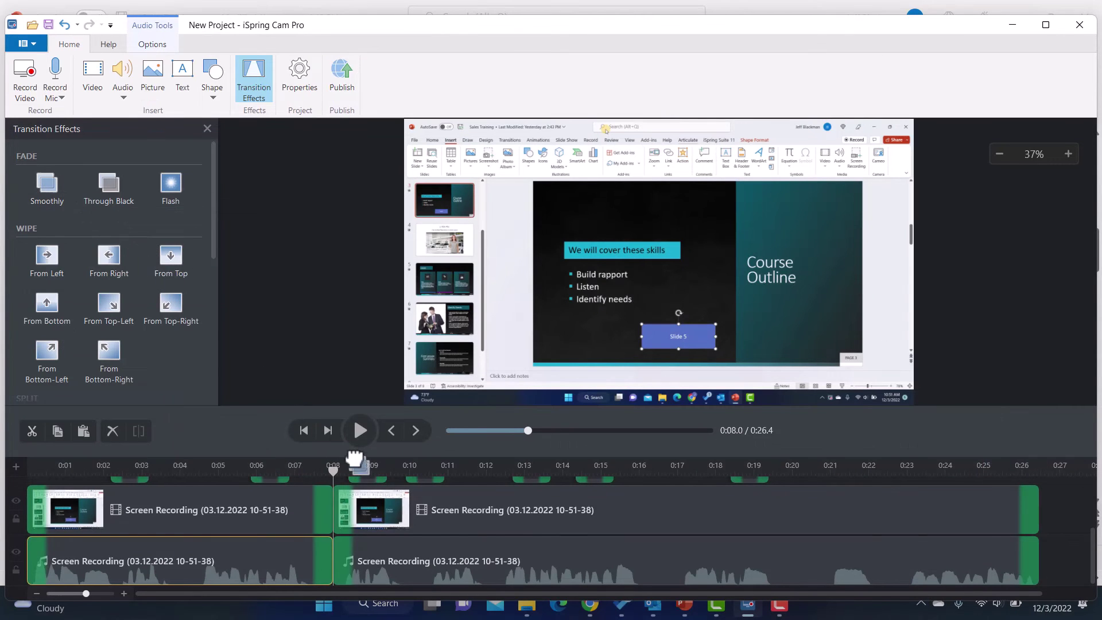
left_click_drag(355, 459, 307, 463)
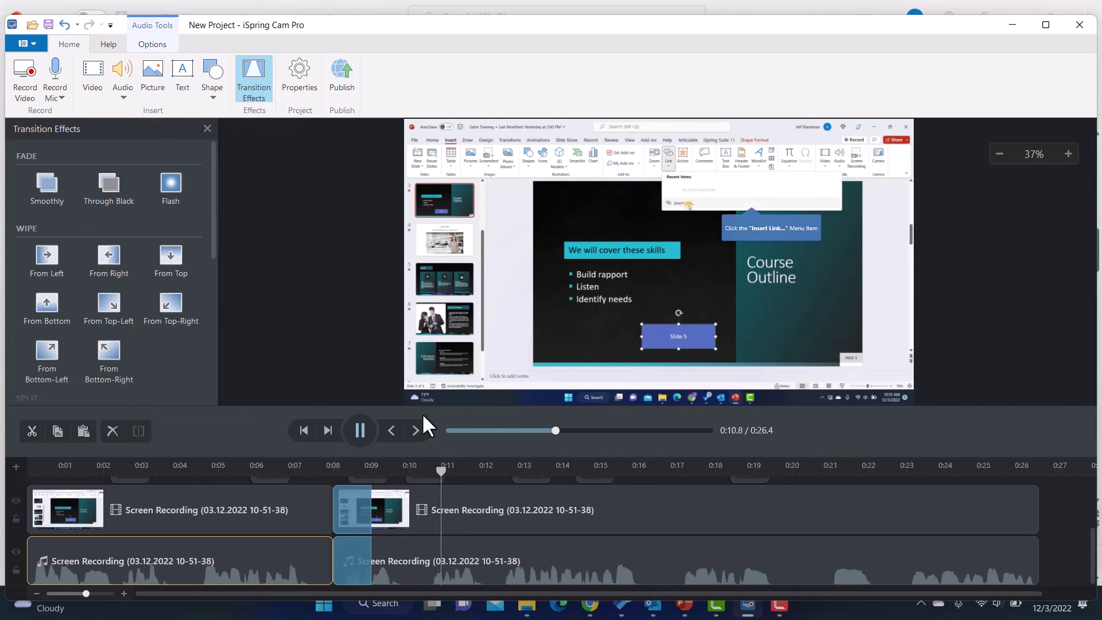
Stop playback and open Publish, viewing YouTube before settling on My Computer (MP4, 1920 × 1080)
key("space")
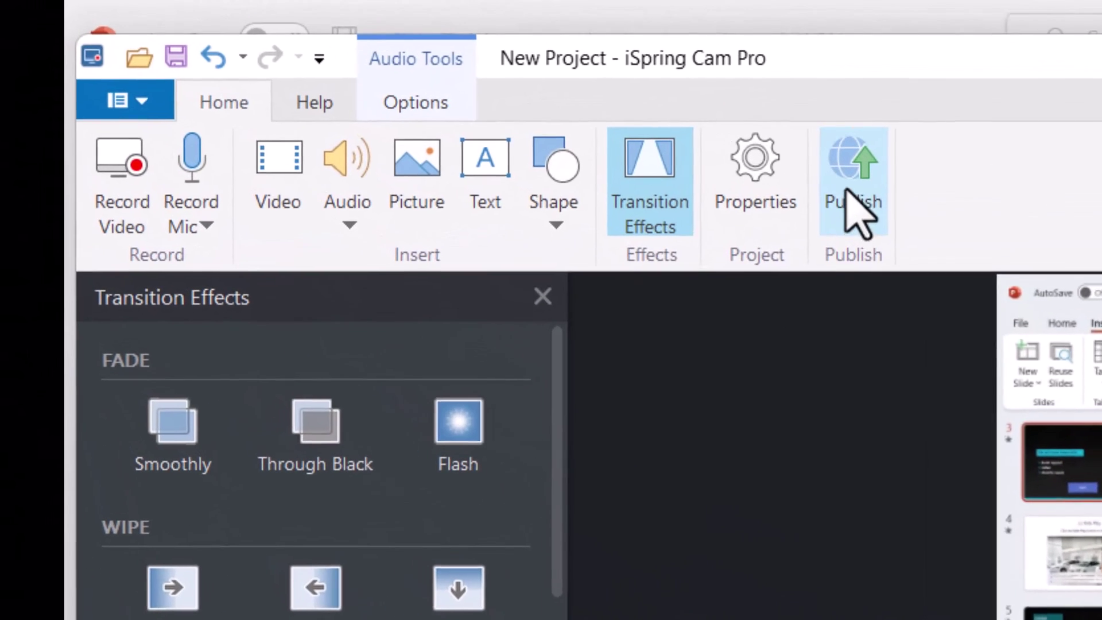
left_click(855, 175)
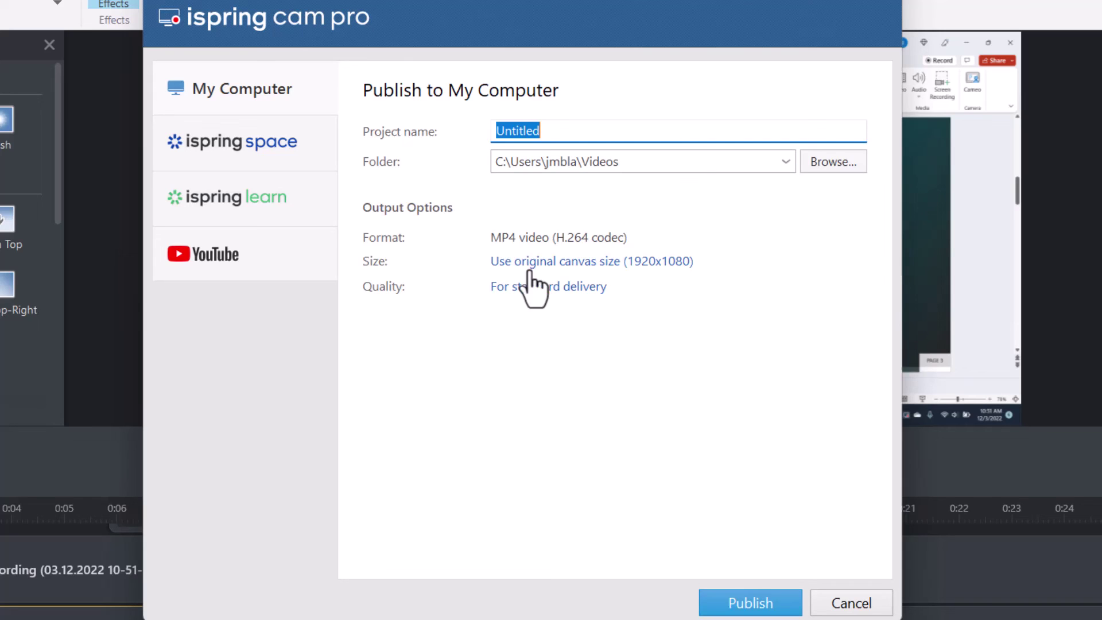
left_click(207, 257)
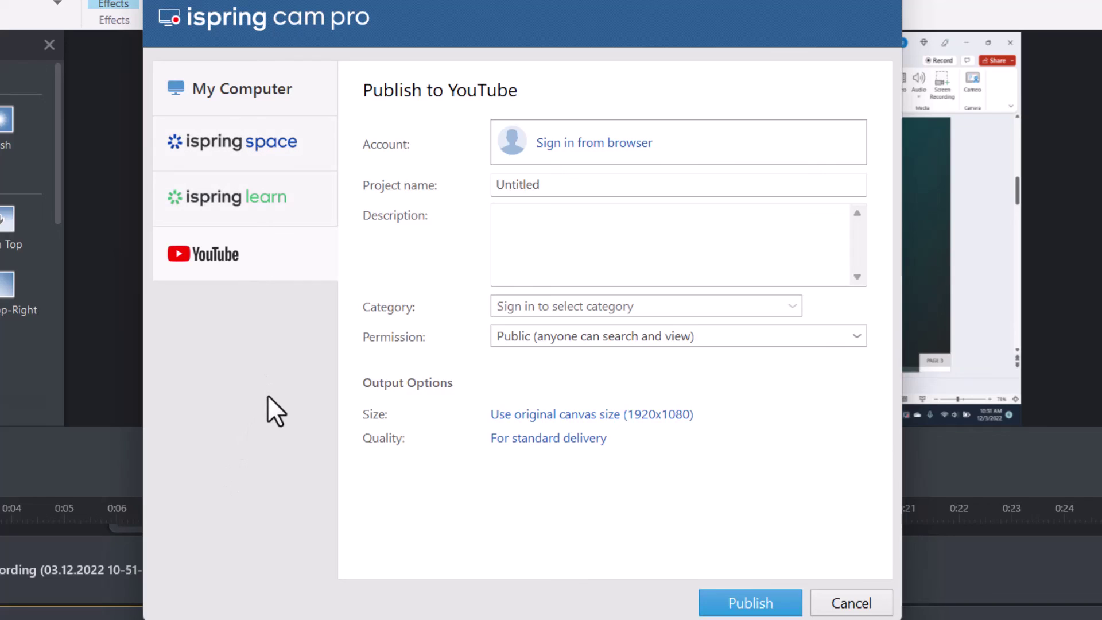
left_click(247, 88)
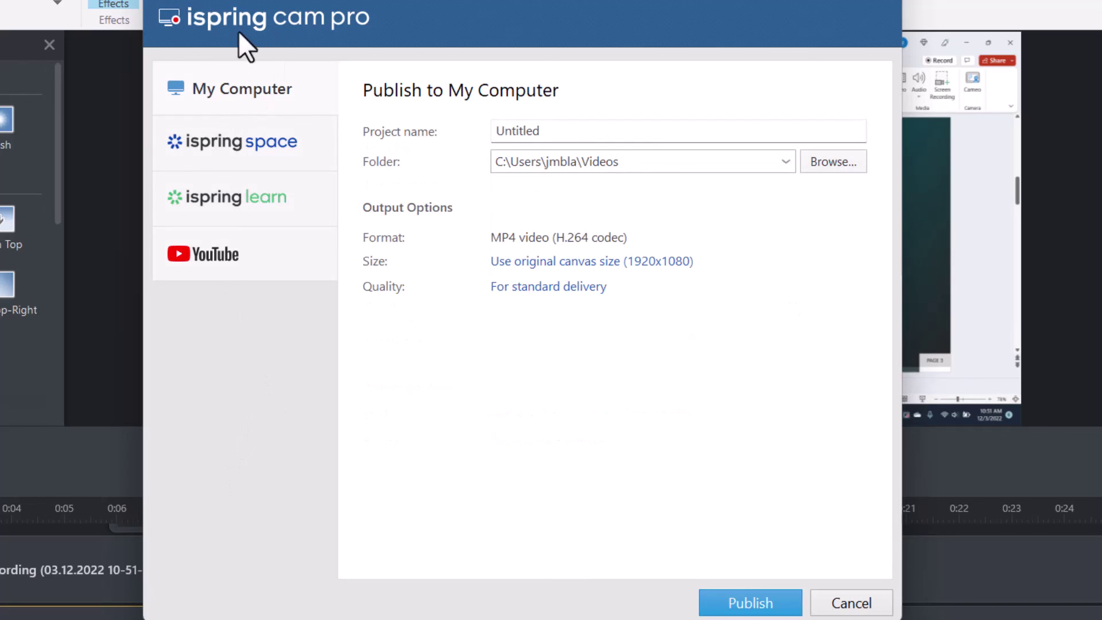